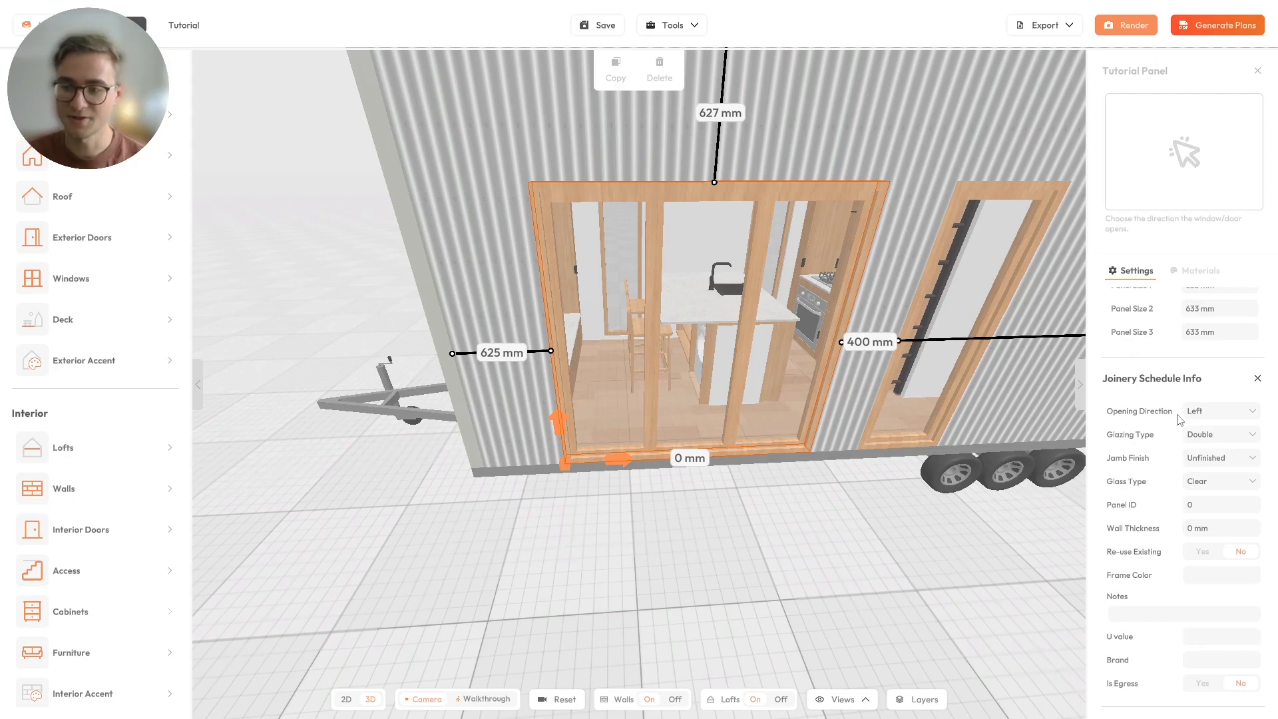
Try the Right and Fixed opening directions on the three-panel door and return it to Left.
{"action": "mouse_move", "coordinate": [1157, 436]}
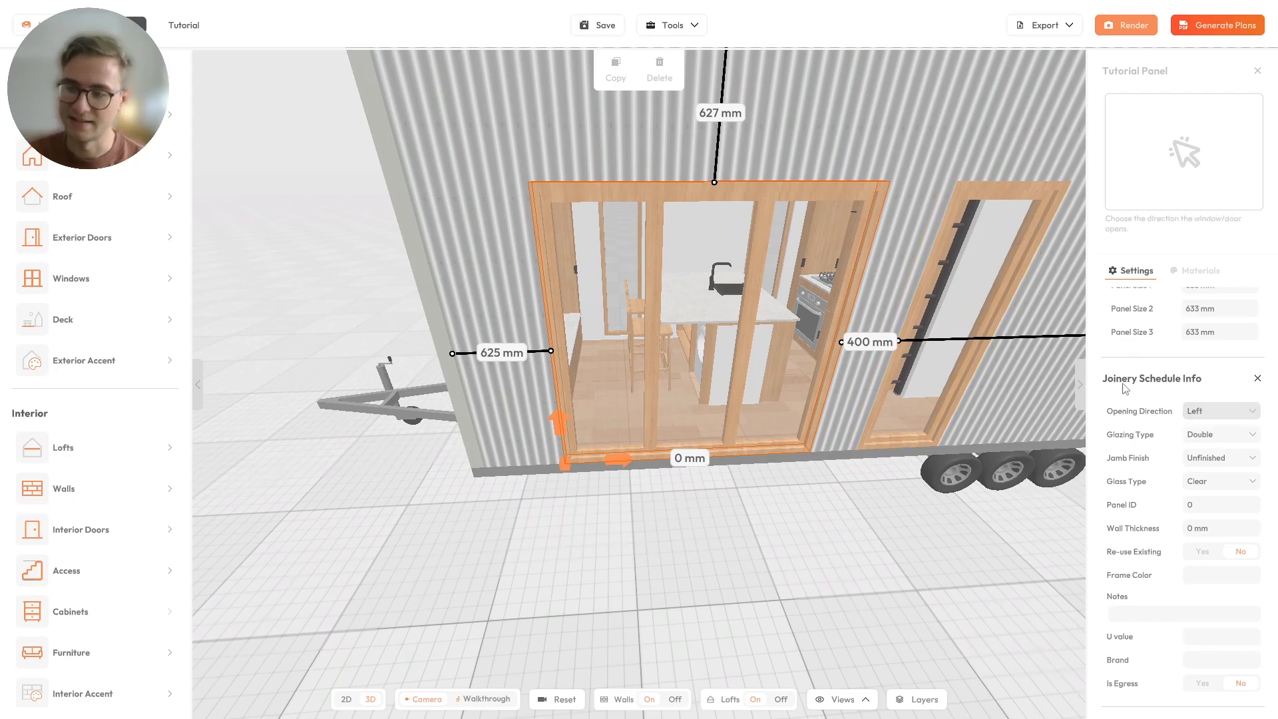
{"action": "mouse_move", "coordinate": [1215, 420]}
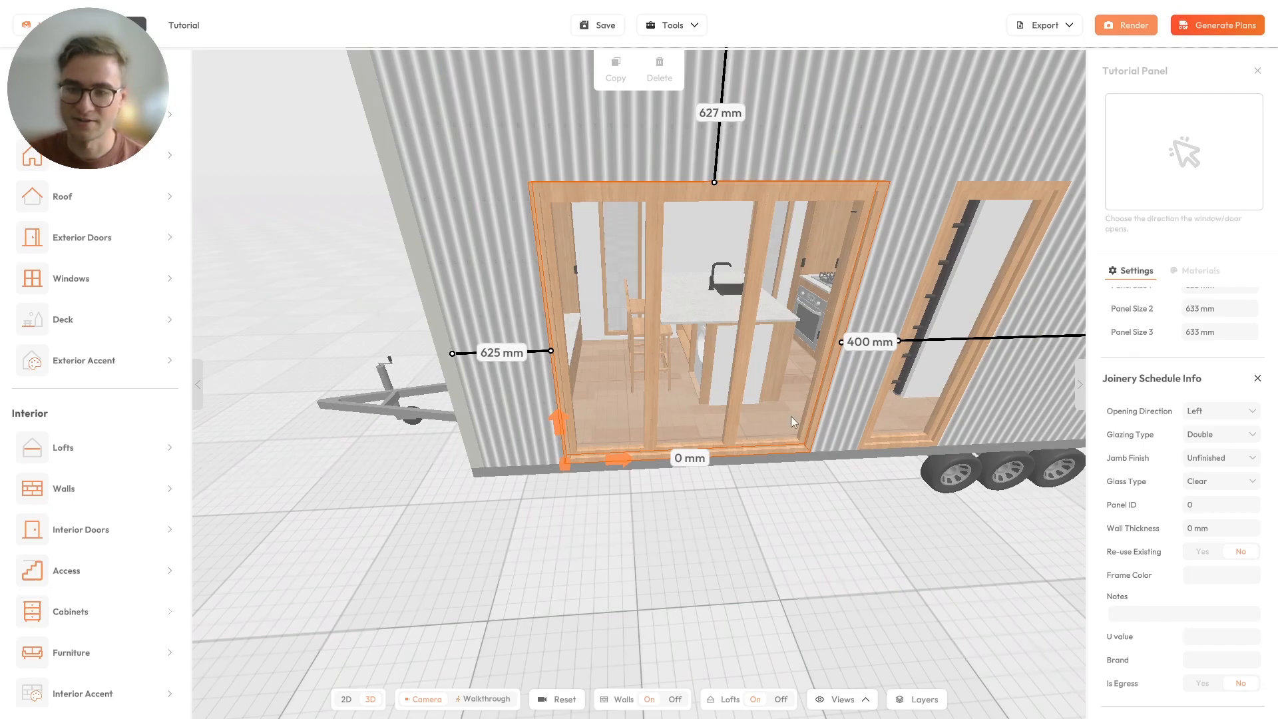
{"action": "left_click_drag", "start_coordinate": [813, 411], "coordinate": [765, 385]}
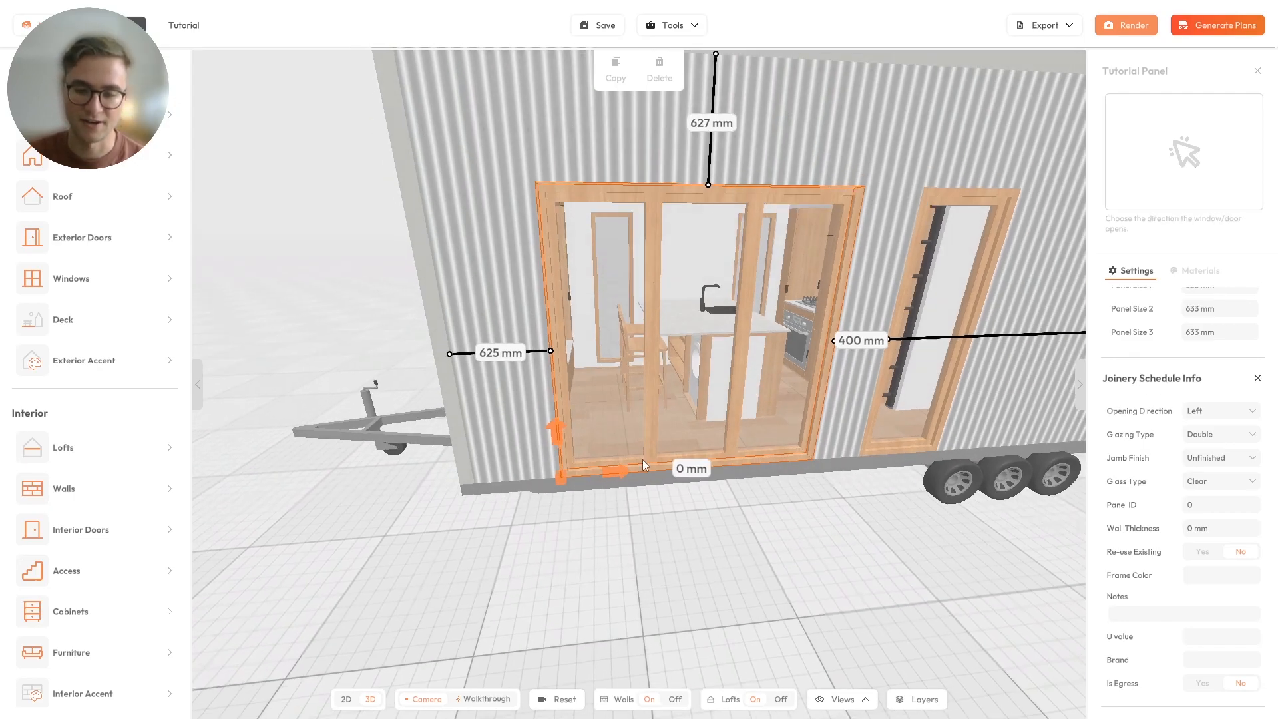
{"action": "left_click", "coordinate": [1221, 411]}
{"action": "left_click", "coordinate": [1199, 477]}
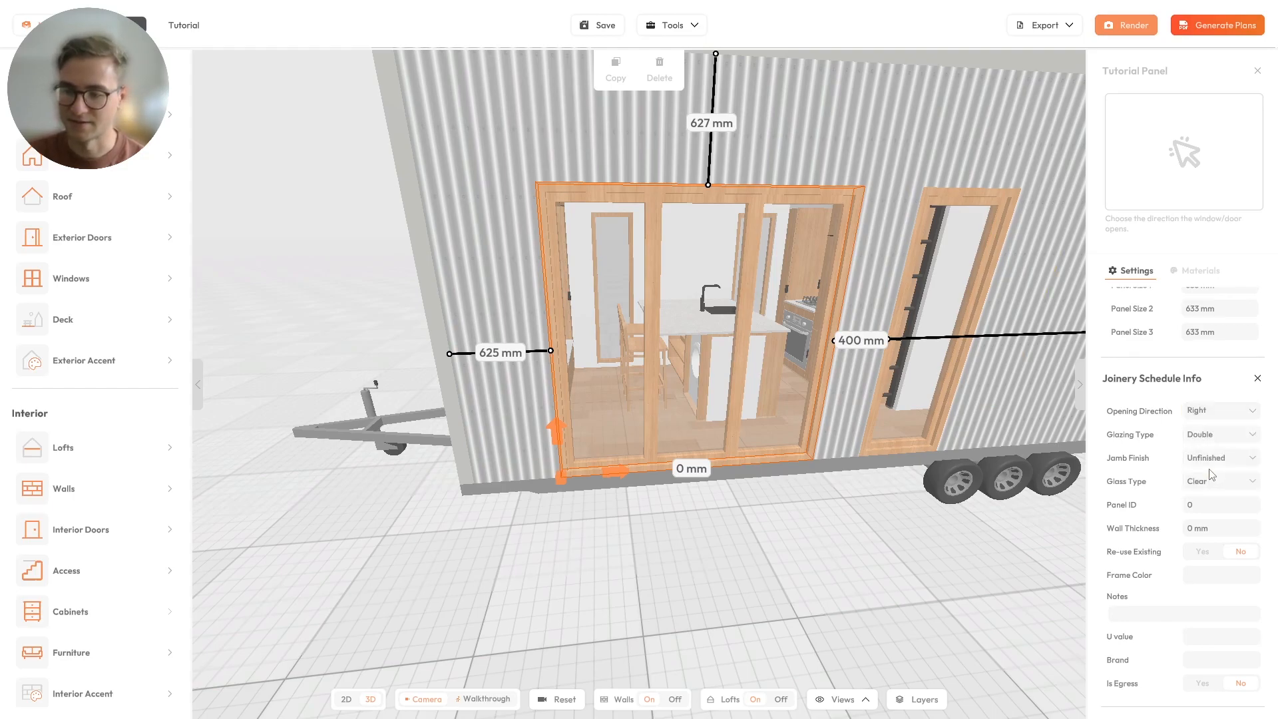
{"action": "left_click", "coordinate": [1219, 410]}
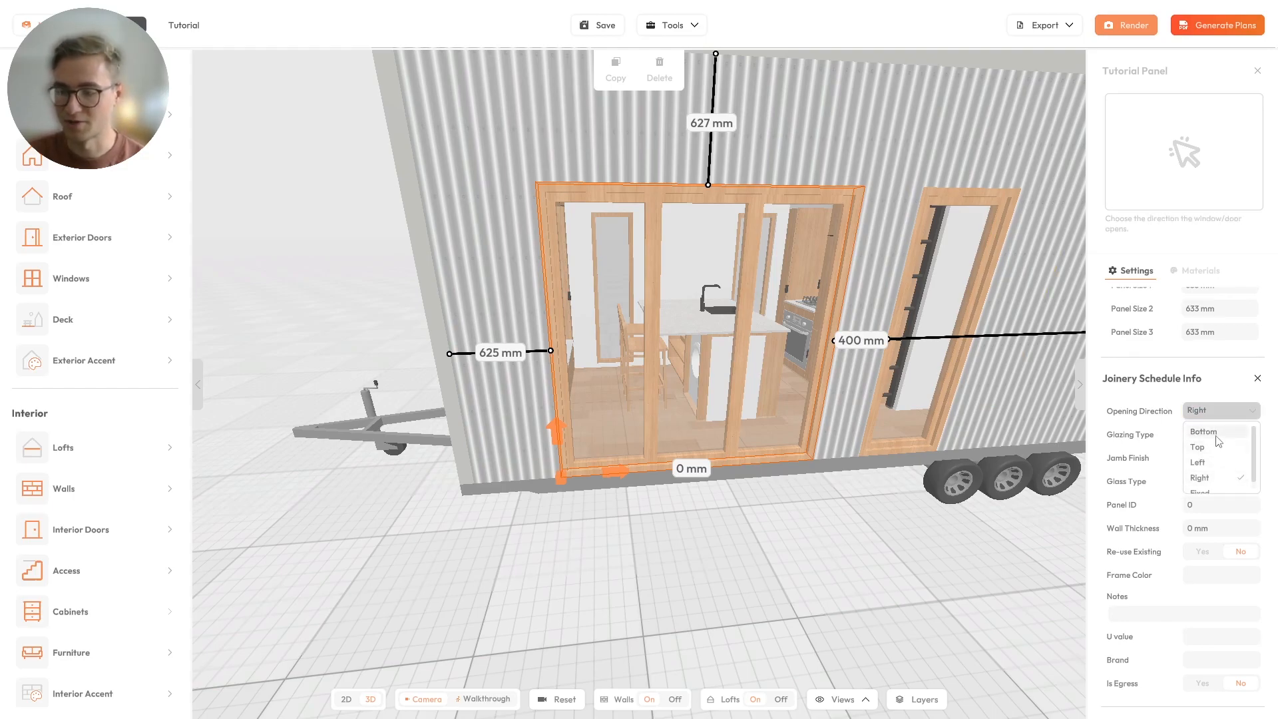
{"action": "scroll", "coordinate": [1208, 482], "scroll_direction": "down", "scroll_amount": 1}
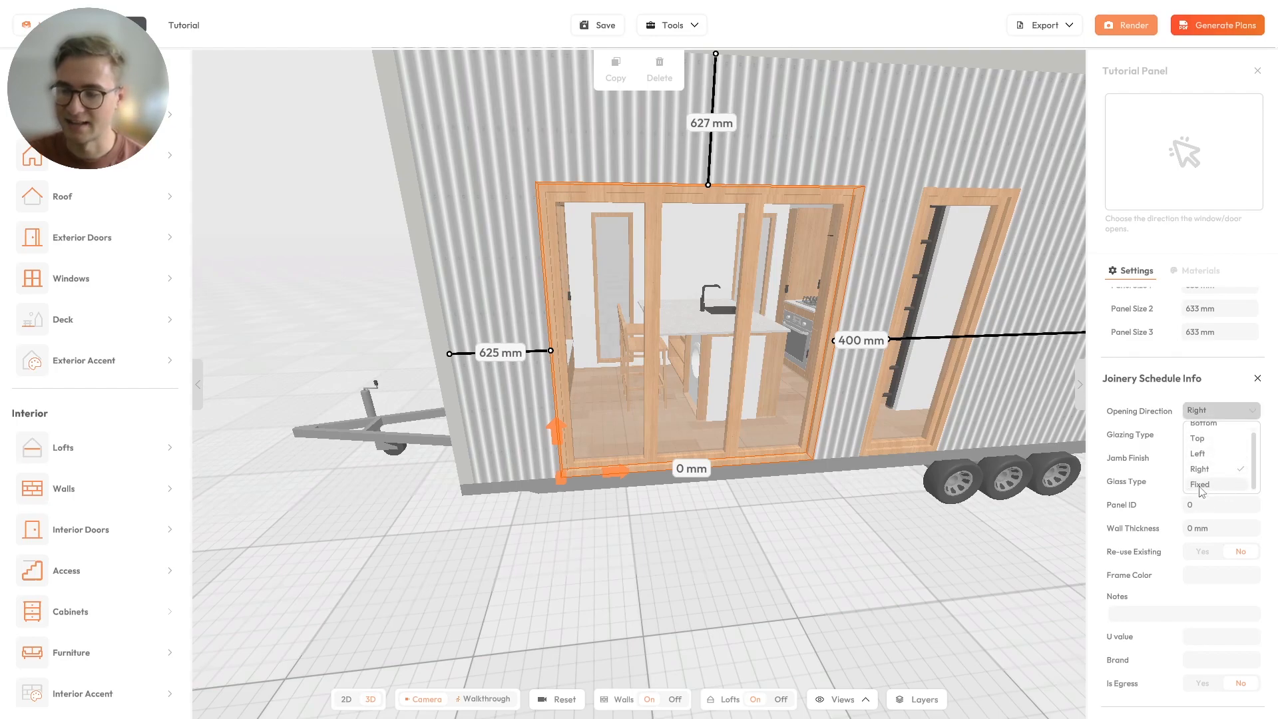
{"action": "left_click", "coordinate": [1203, 485]}
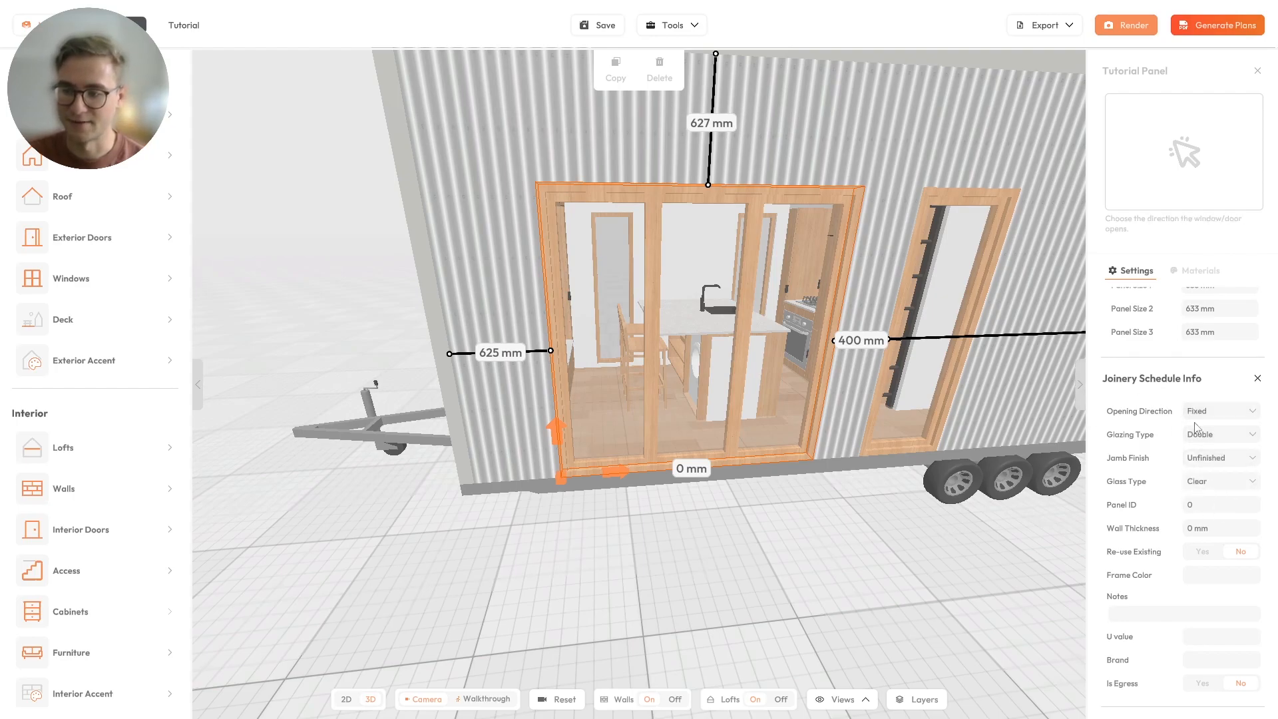
{"action": "left_click", "coordinate": [1189, 412]}
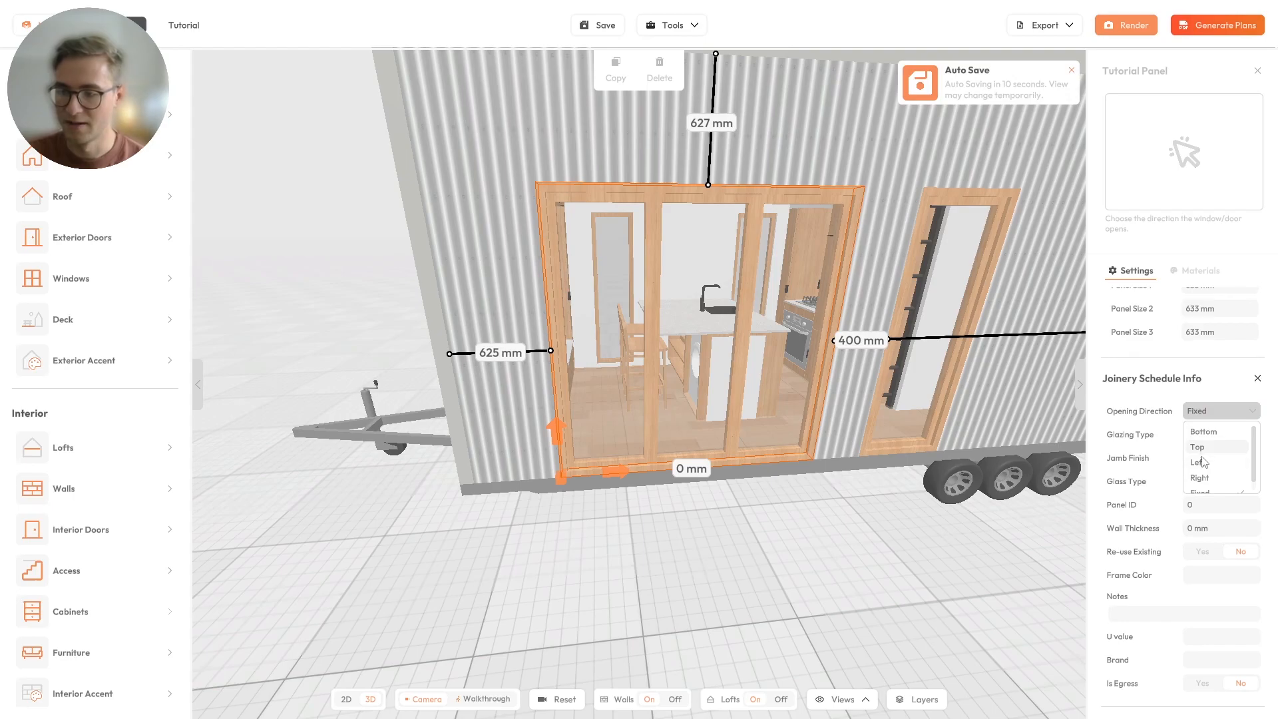
{"action": "left_click", "coordinate": [1201, 461]}
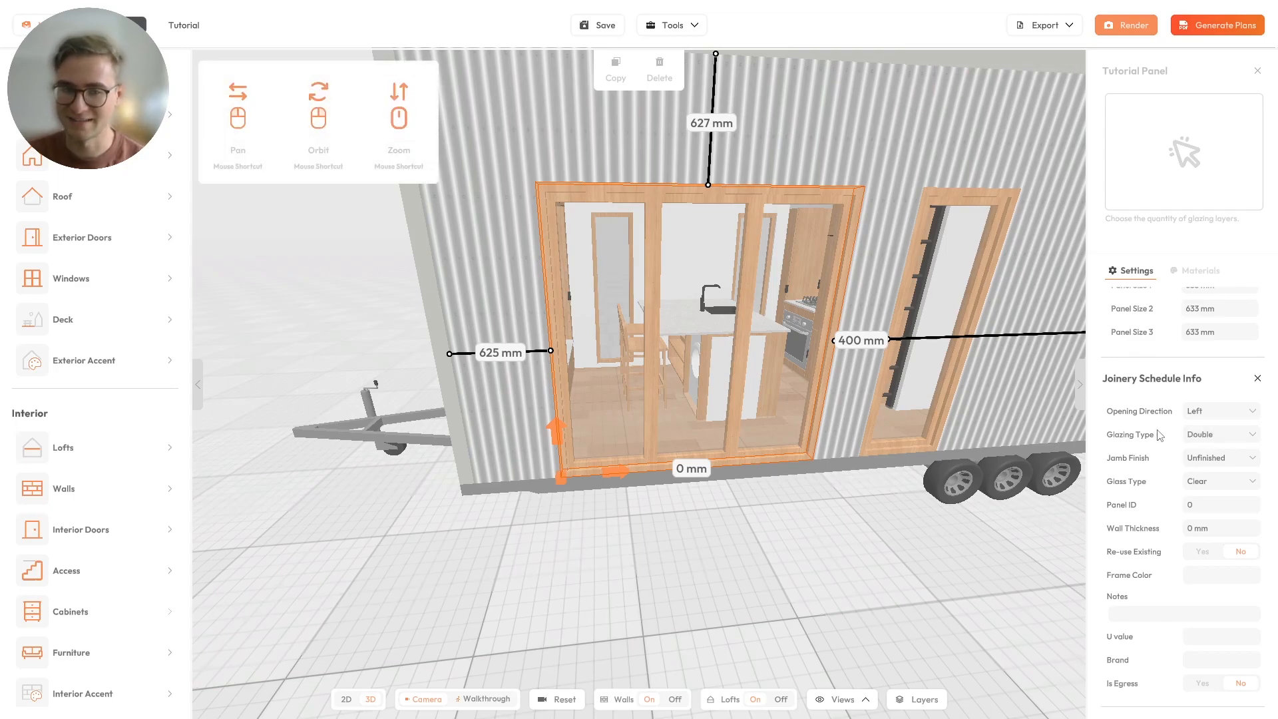
Review the available glazing type, jamb finish and glass type options for the three-panel door.
{"action": "left_click", "coordinate": [1198, 437]}
{"action": "scroll", "coordinate": [1213, 496], "scroll_direction": "down", "scroll_amount": 1}
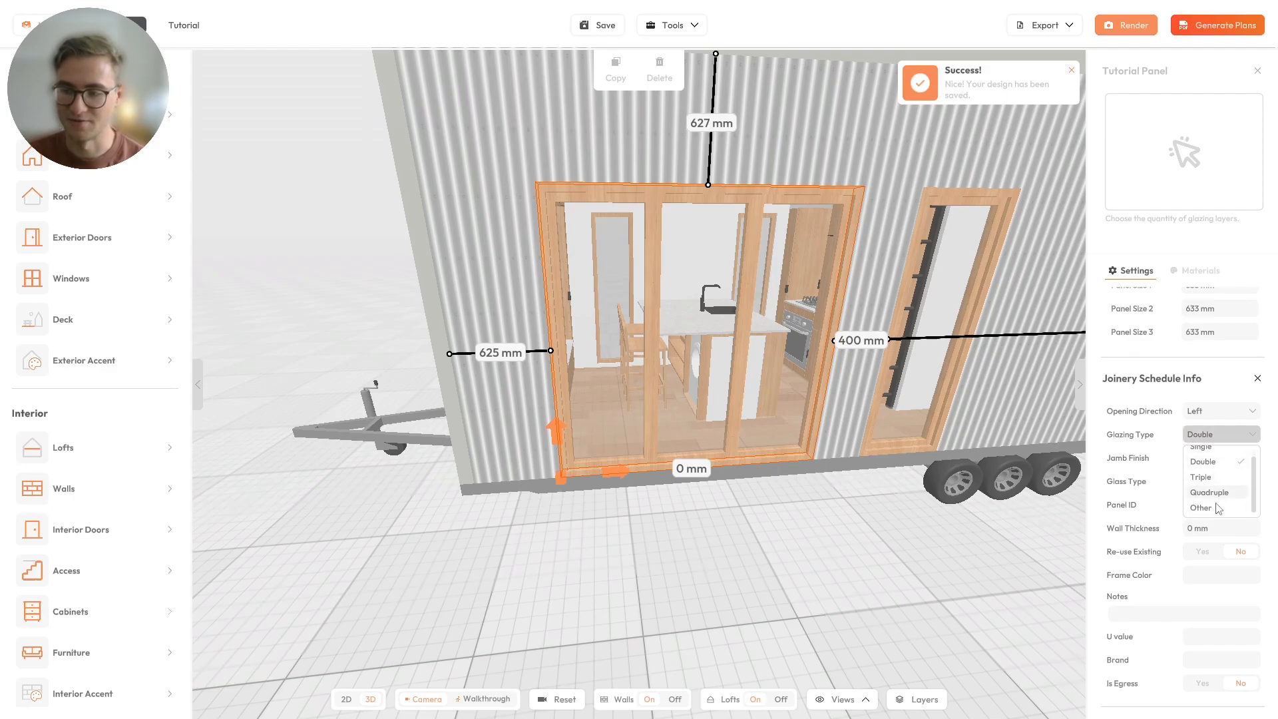
{"action": "left_click", "coordinate": [1206, 464]}
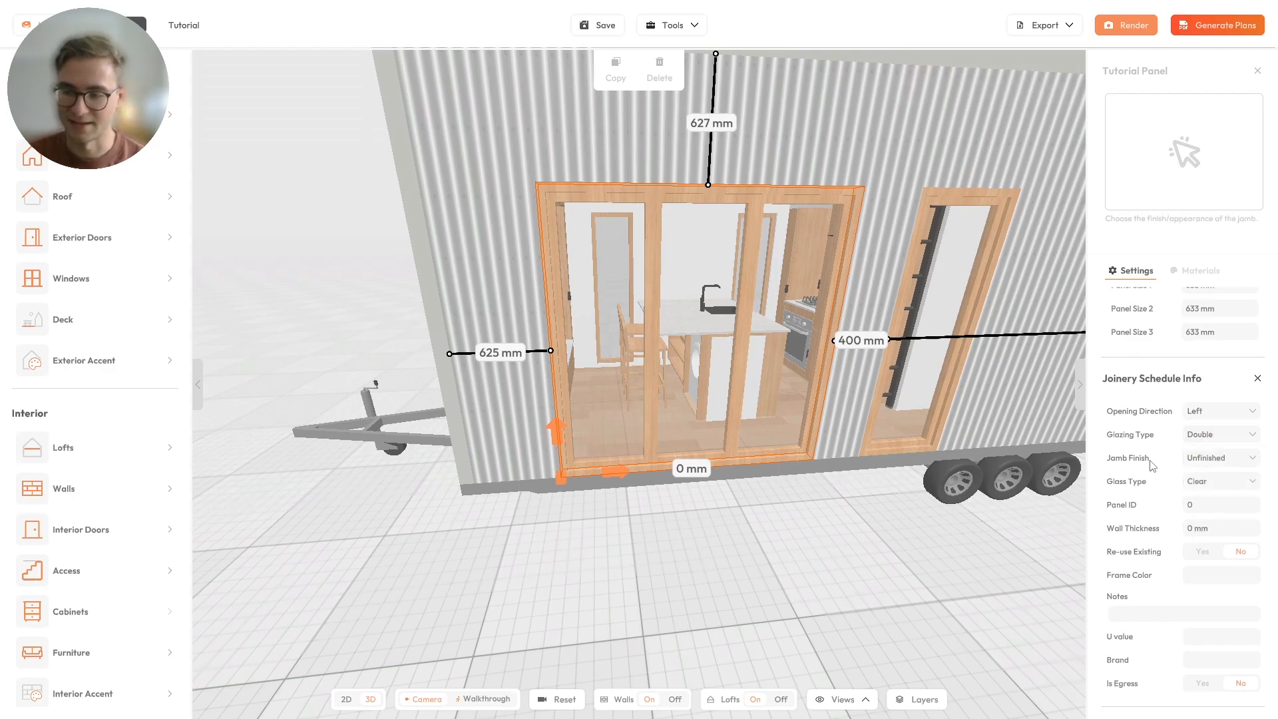
{"action": "left_click", "coordinate": [1223, 460]}
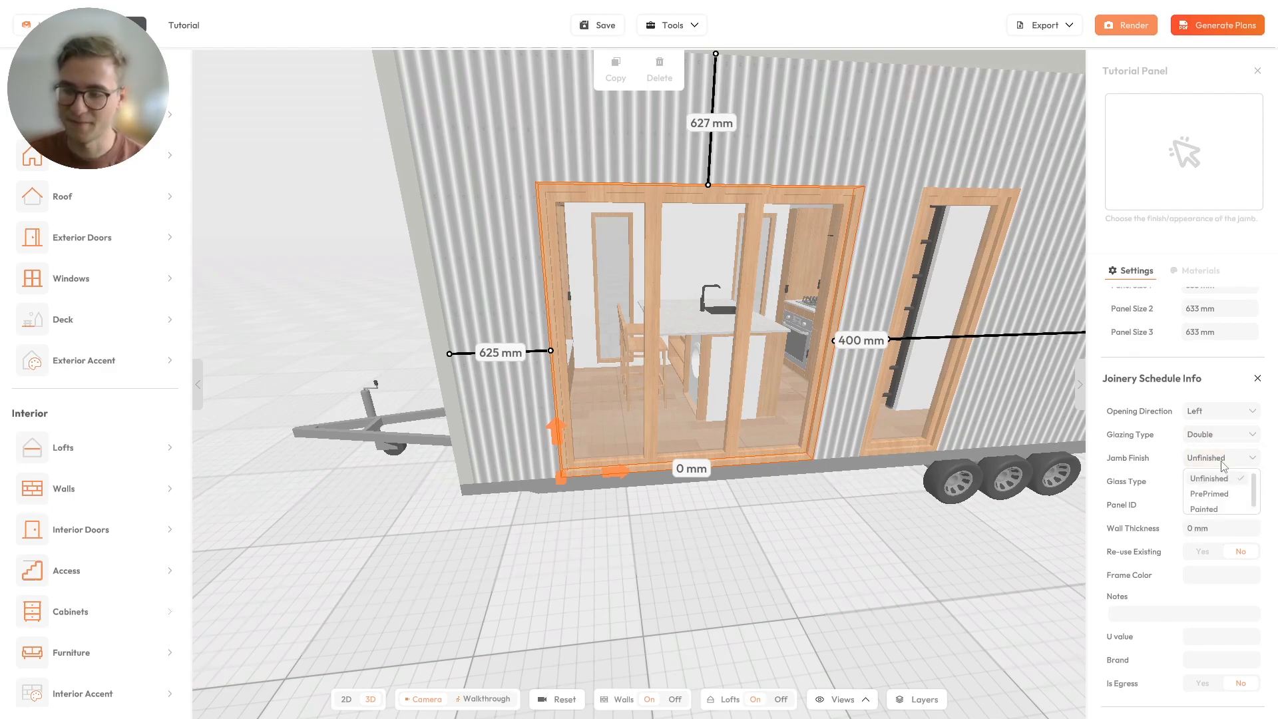
{"action": "scroll", "coordinate": [1227, 491], "scroll_direction": "down", "scroll_amount": 1}
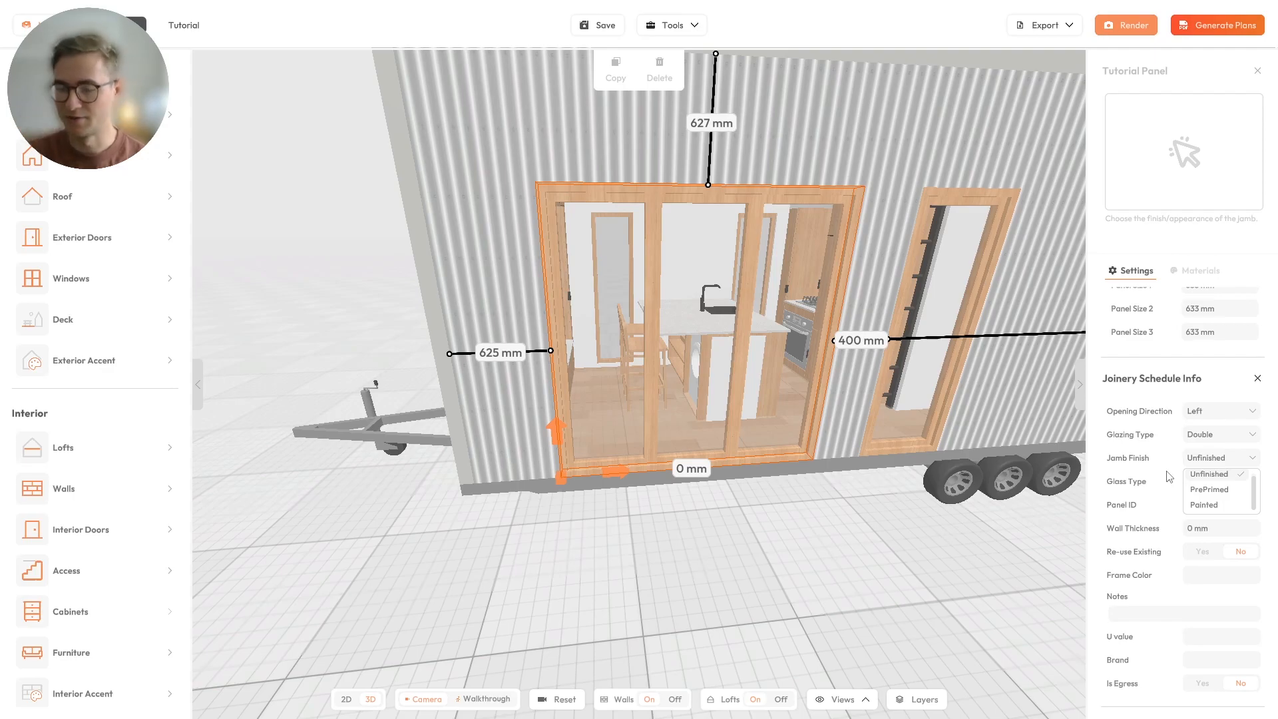
{"action": "left_click", "coordinate": [1196, 464]}
{"action": "left_click", "coordinate": [1189, 486]}
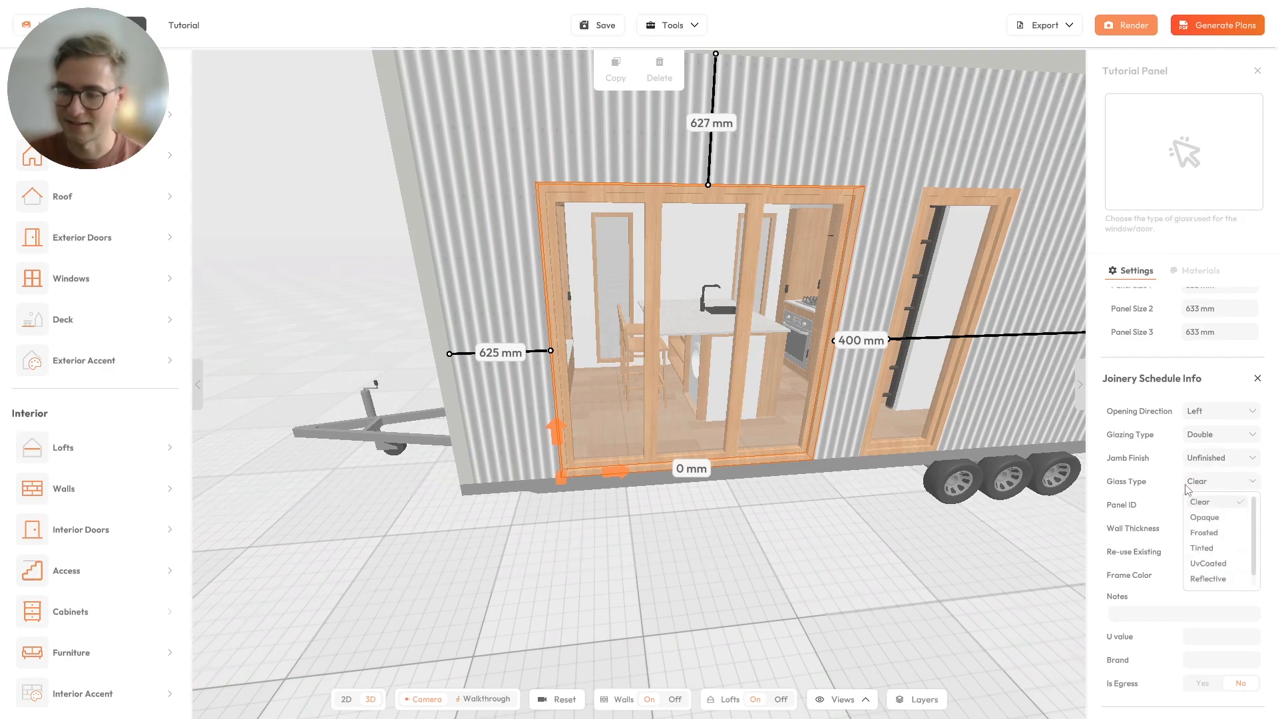
{"action": "scroll", "coordinate": [1224, 526], "scroll_direction": "down", "scroll_amount": 1}
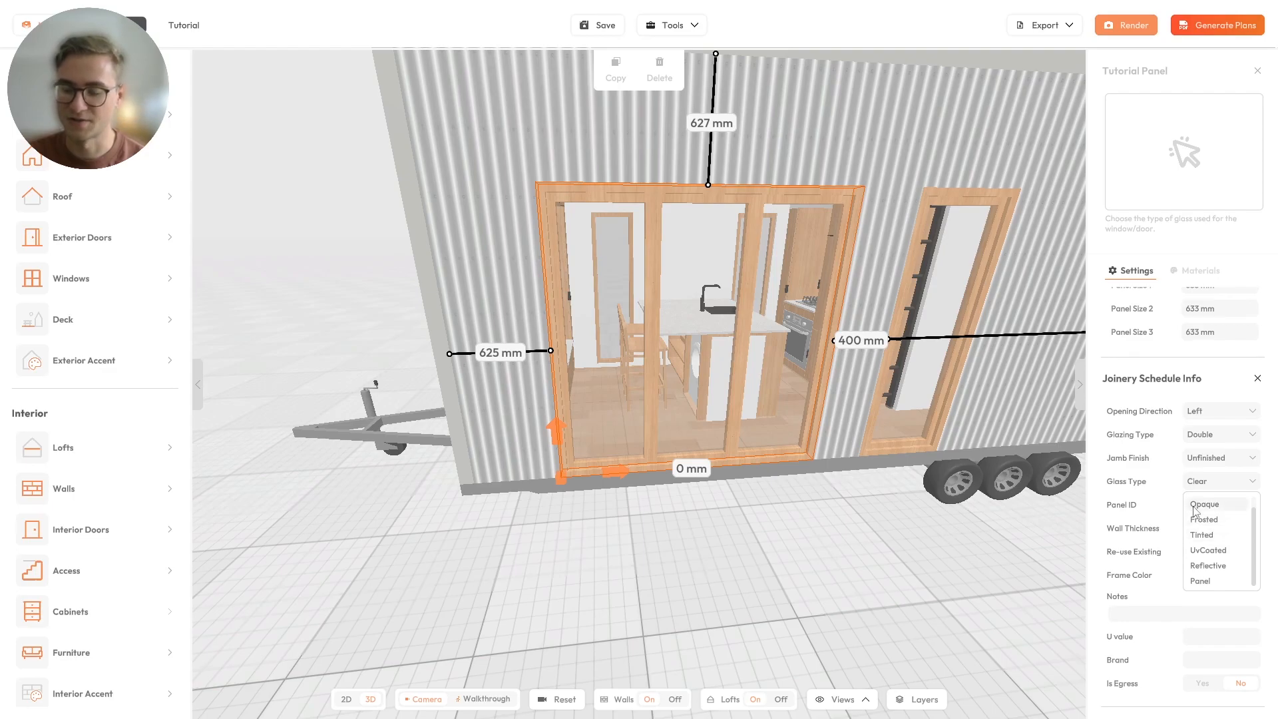
{"action": "left_click", "coordinate": [1205, 484]}
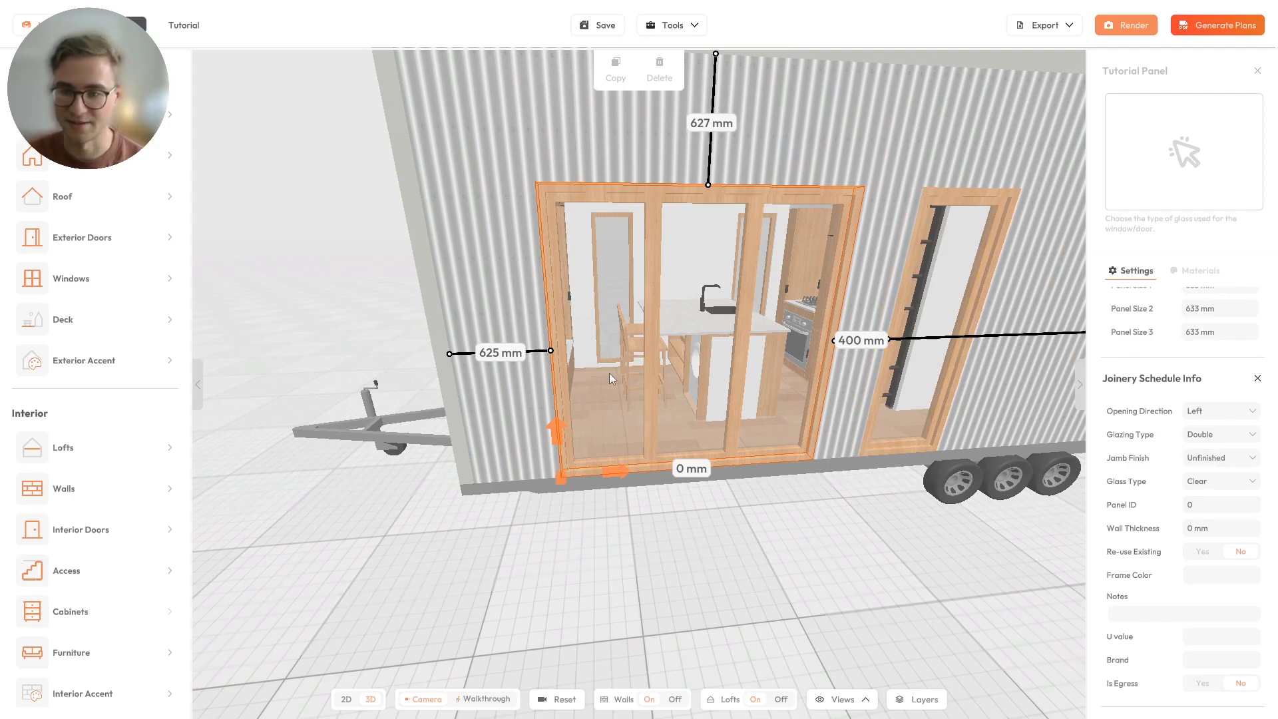
Set the Panel ID of the three-panel door to 1 and of the narrow door beside it to 2.
{"action": "left_click_drag", "start_coordinate": [608, 372], "coordinate": [740, 378]}
{"action": "scroll", "coordinate": [740, 379], "scroll_direction": "down", "scroll_amount": 5}
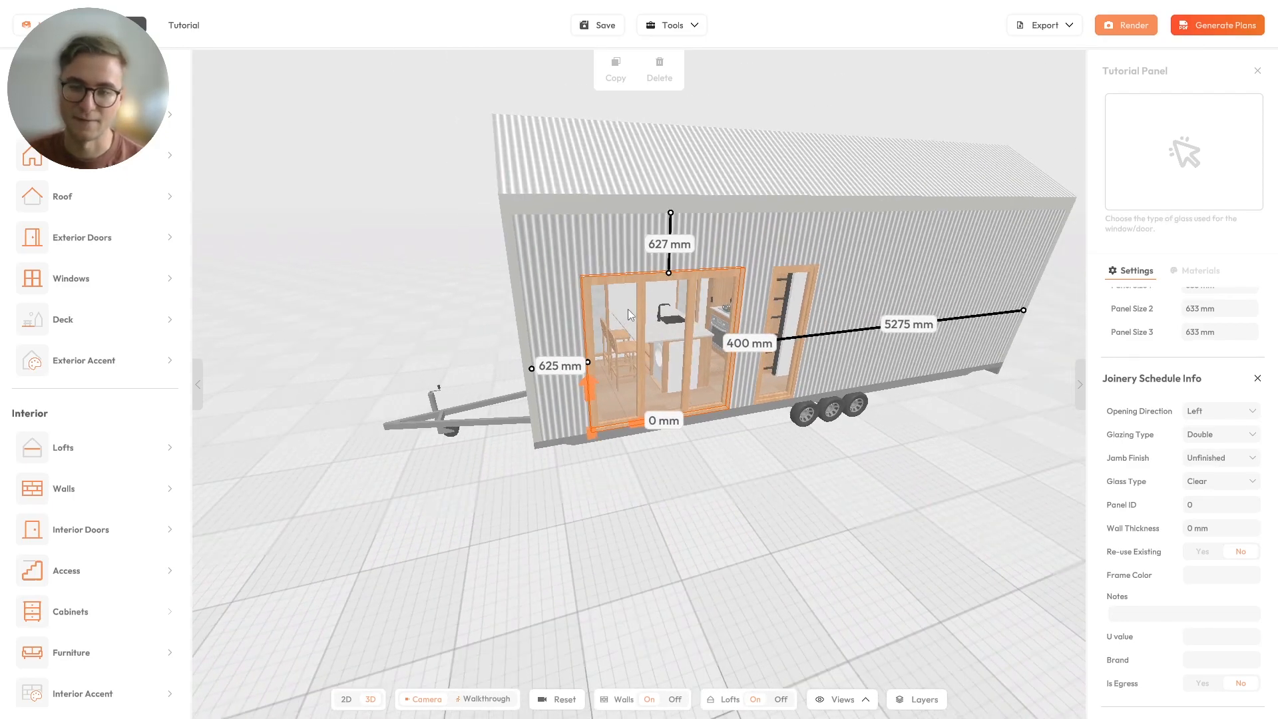
{"action": "scroll", "coordinate": [732, 276], "scroll_direction": "up", "scroll_amount": 3}
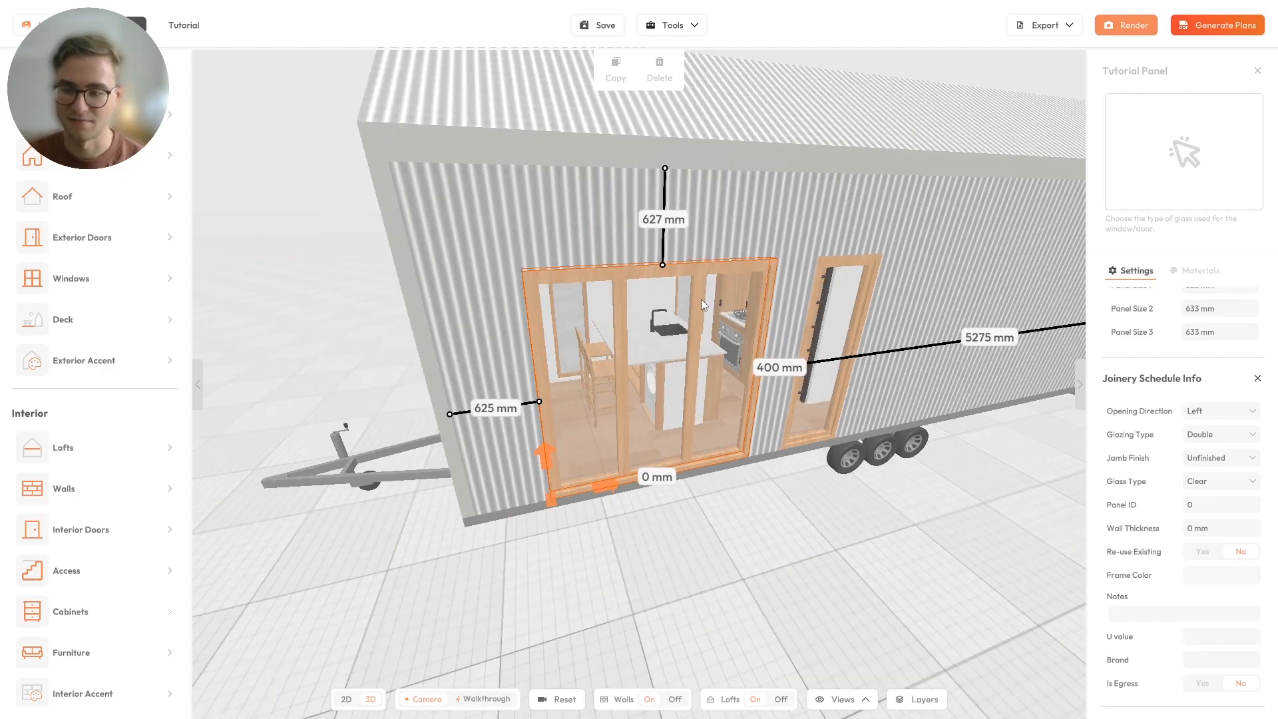
{"action": "left_click", "coordinate": [1195, 508]}
{"action": "type", "text": "1"}
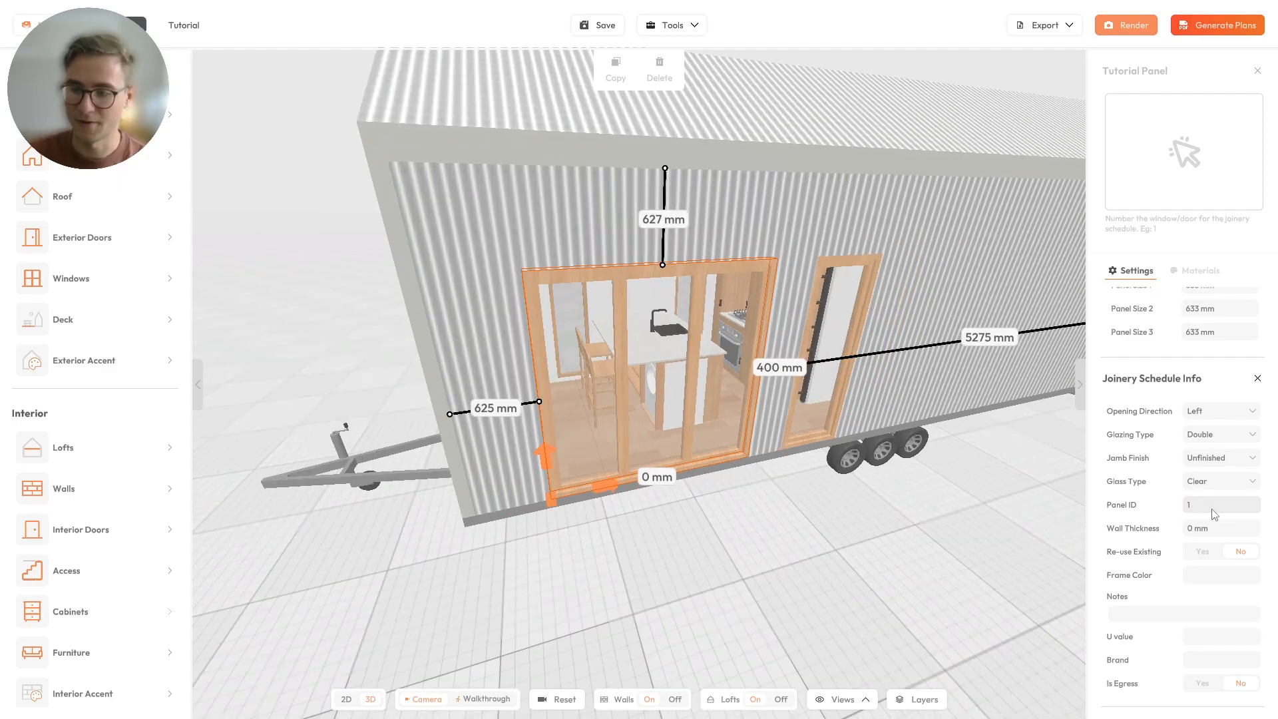
{"action": "left_click", "coordinate": [833, 261]}
{"action": "left_click", "coordinate": [1227, 513]}
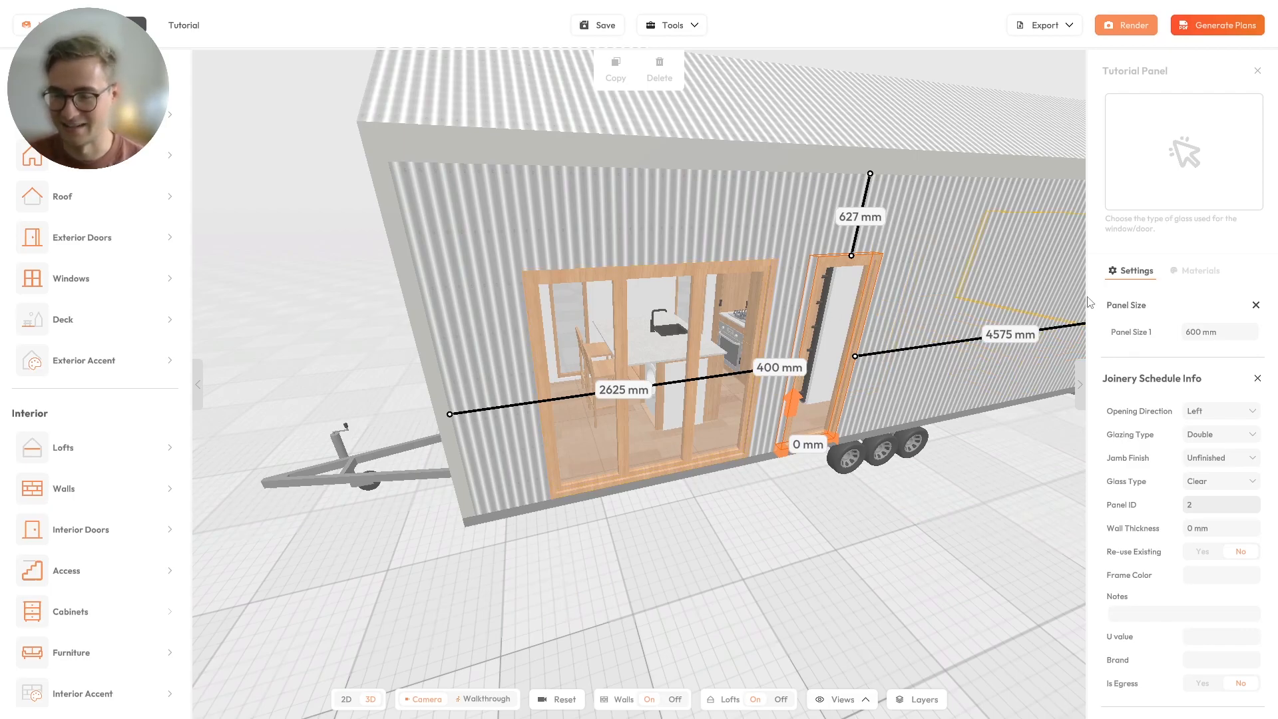
Set the wall thickness in the three-panel door's joinery schedule info to 200 mm.
{"action": "left_click", "coordinate": [764, 314]}
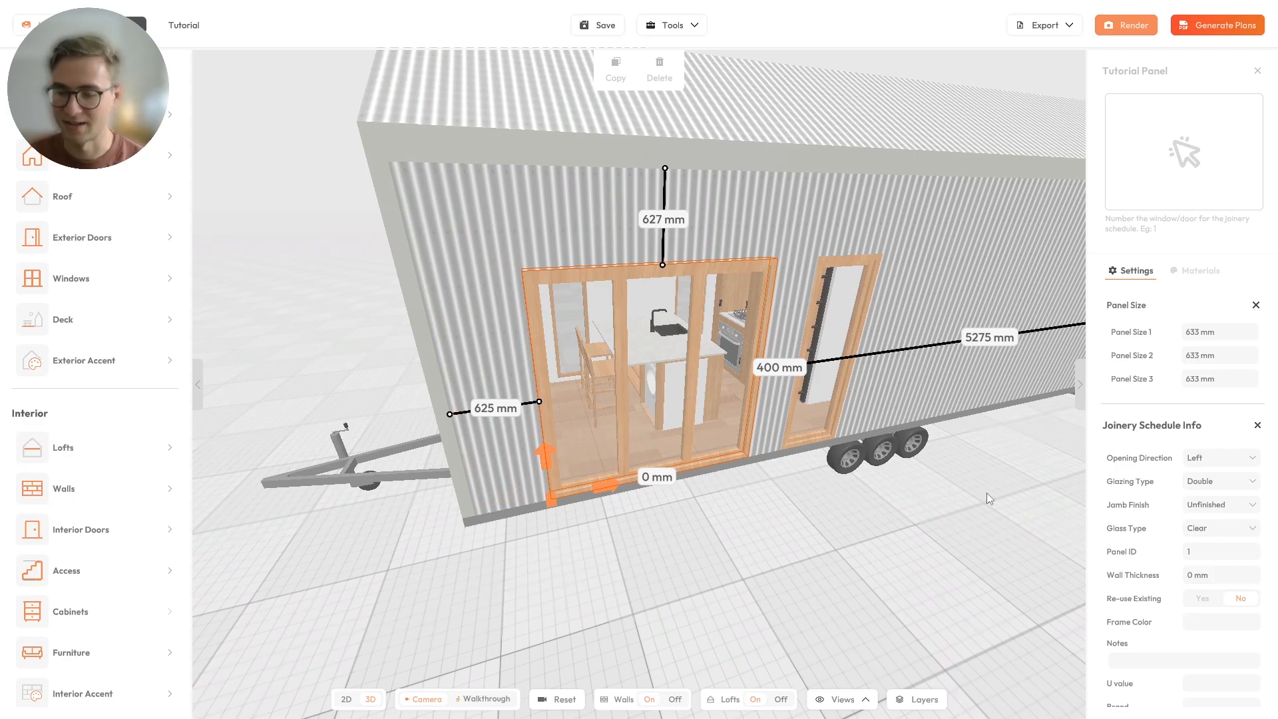
{"action": "left_click", "coordinate": [1210, 573]}
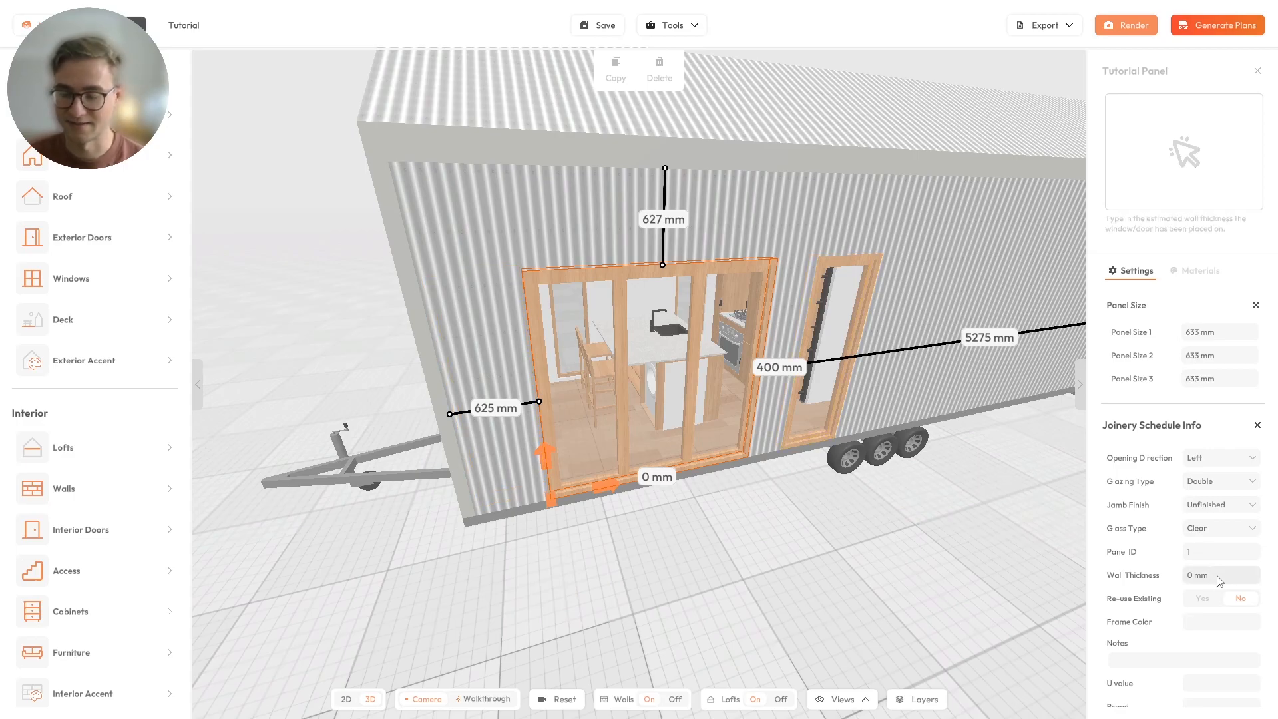
{"action": "scroll", "coordinate": [832, 496], "scroll_direction": "up", "scroll_amount": 5}
{"action": "left_click_drag", "start_coordinate": [737, 483], "coordinate": [805, 497]}
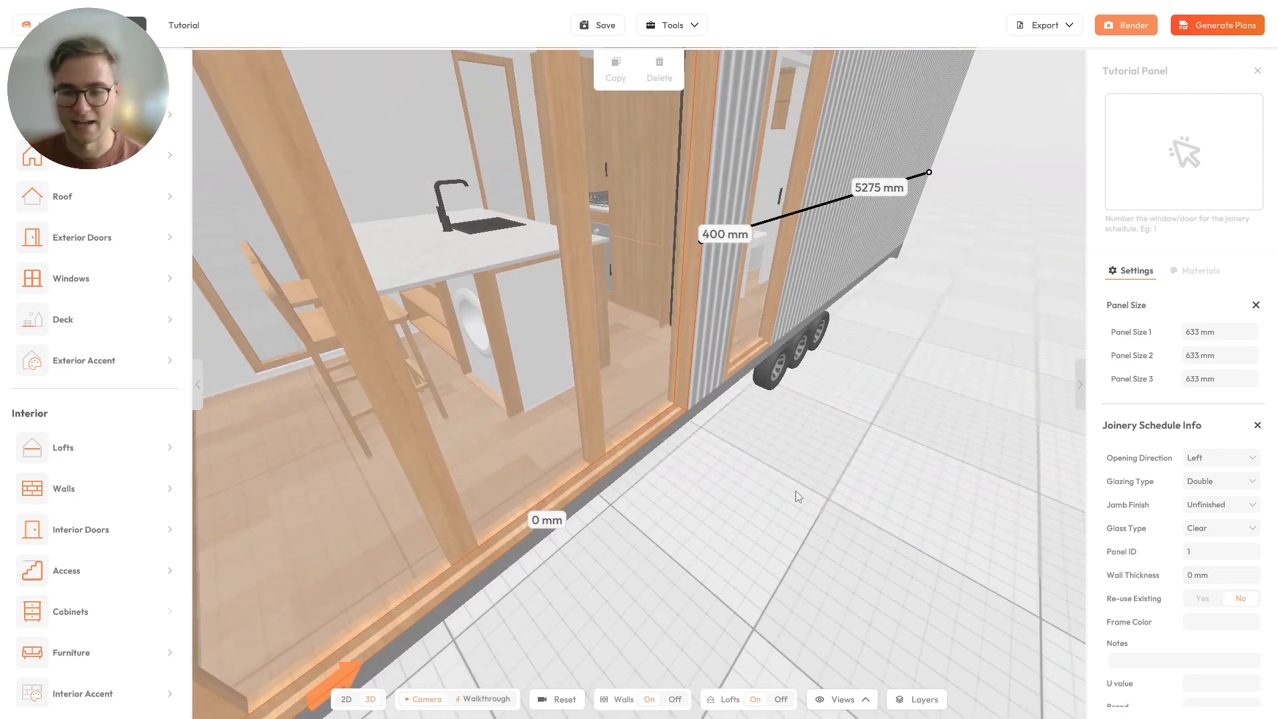
{"action": "left_click_drag", "start_coordinate": [694, 460], "coordinate": [714, 468]}
{"action": "left_click_drag", "start_coordinate": [699, 407], "coordinate": [777, 424]}
{"action": "scroll", "coordinate": [747, 458], "scroll_direction": "up", "scroll_amount": 5}
{"action": "scroll", "coordinate": [693, 385], "scroll_direction": "down", "scroll_amount": 5}
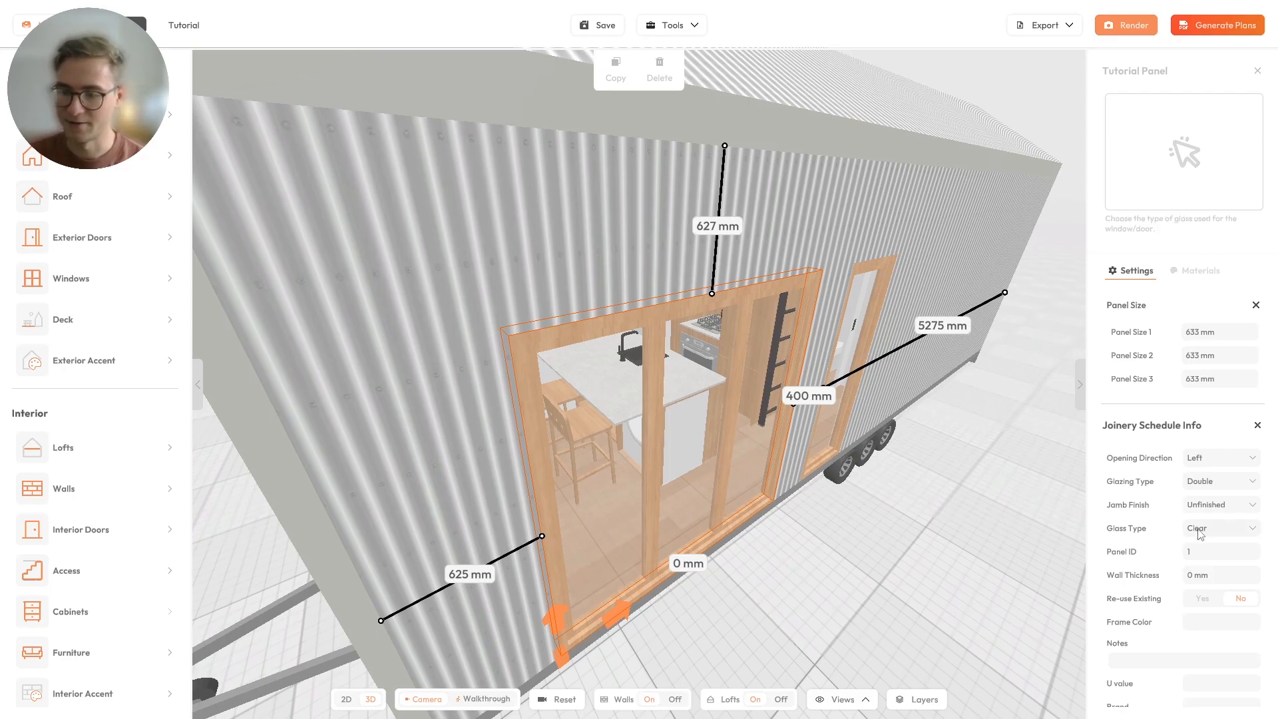
{"action": "left_click", "coordinate": [1211, 581]}
{"action": "type", "text": "200"}
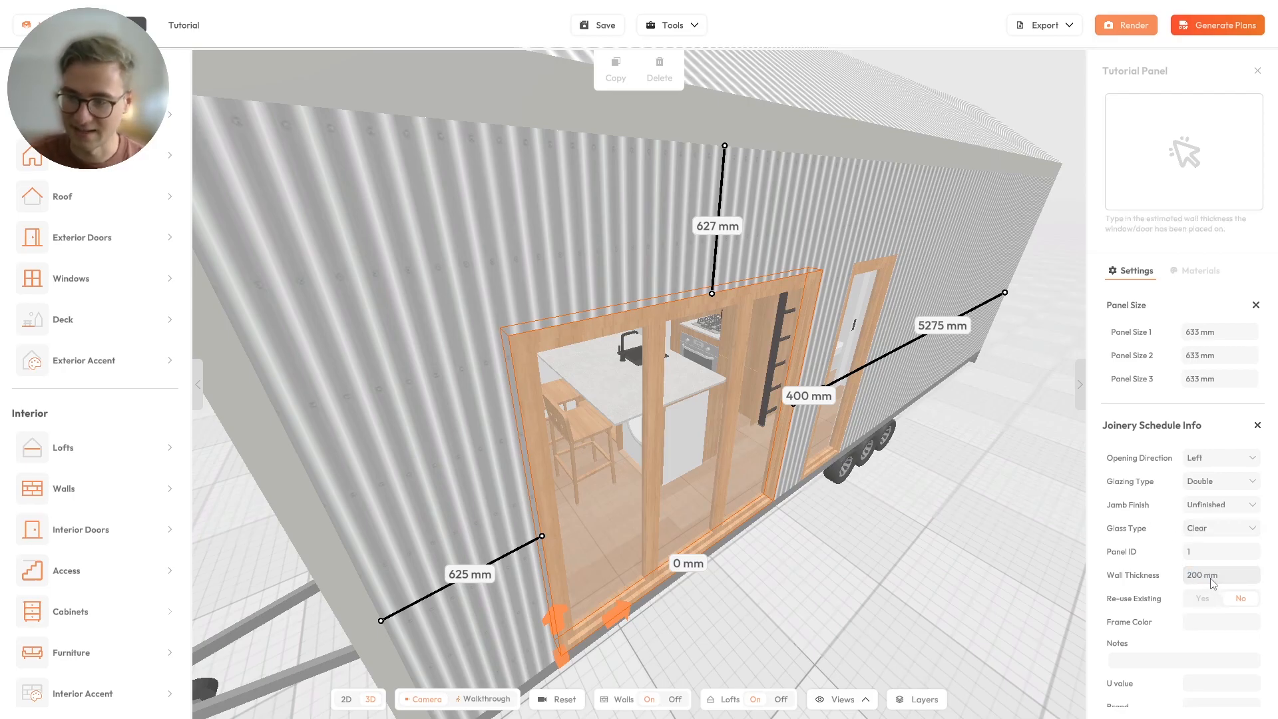
Mark the three-panel door as re-using an existing one and enter Ironsand as its frame color.
{"action": "scroll", "coordinate": [801, 492], "scroll_direction": "up", "scroll_amount": 10}
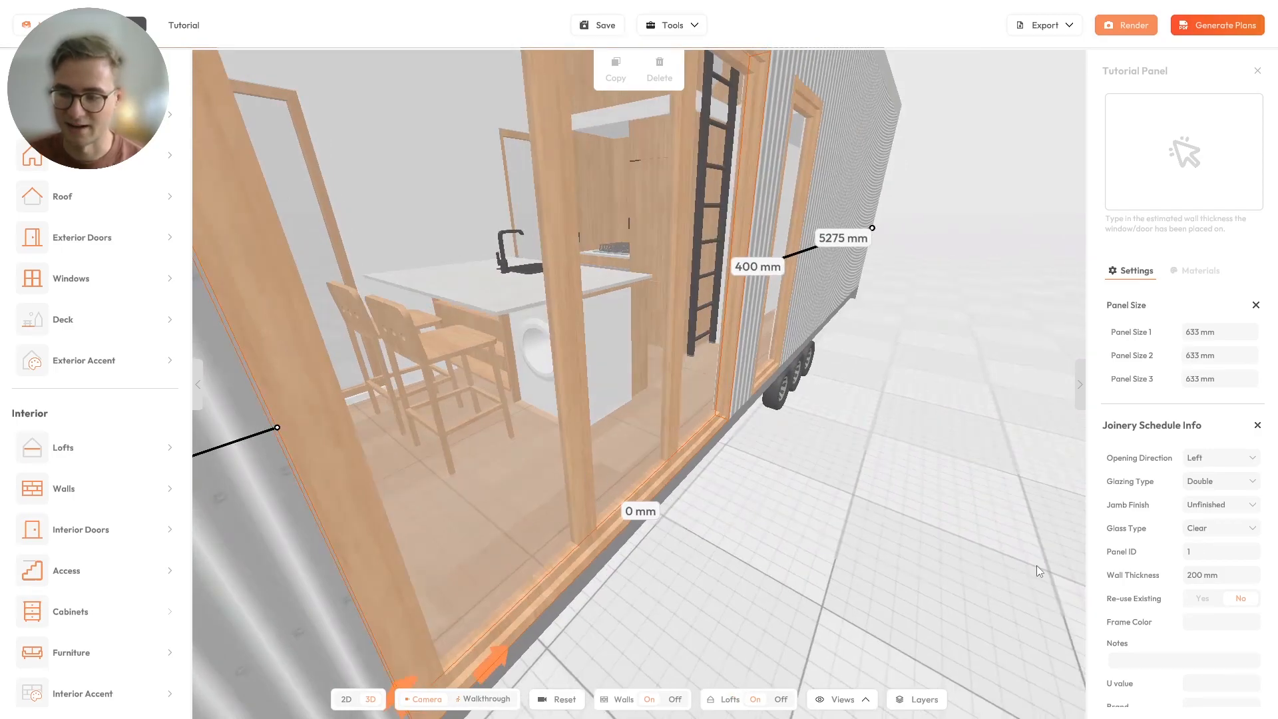
{"action": "scroll", "coordinate": [816, 496], "scroll_direction": "up", "scroll_amount": 5}
{"action": "scroll", "coordinate": [1157, 521], "scroll_direction": "down", "scroll_amount": 1}
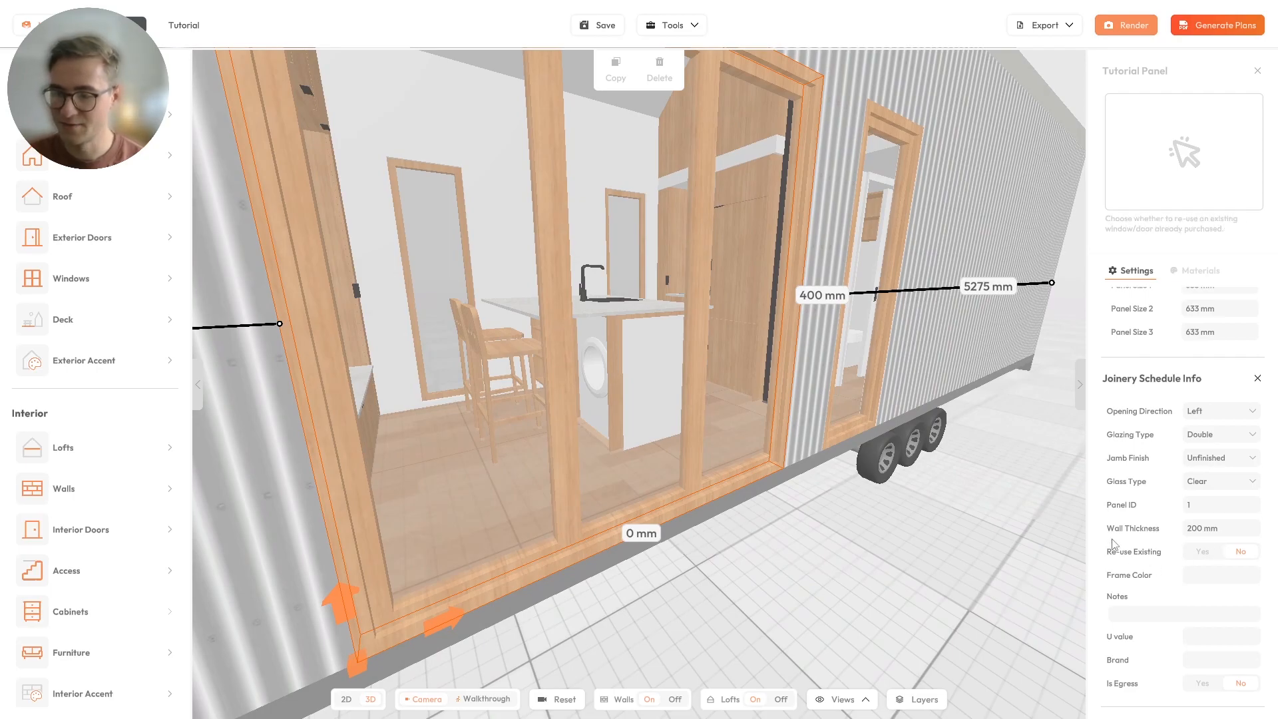
{"action": "scroll", "coordinate": [763, 501], "scroll_direction": "down", "scroll_amount": 5}
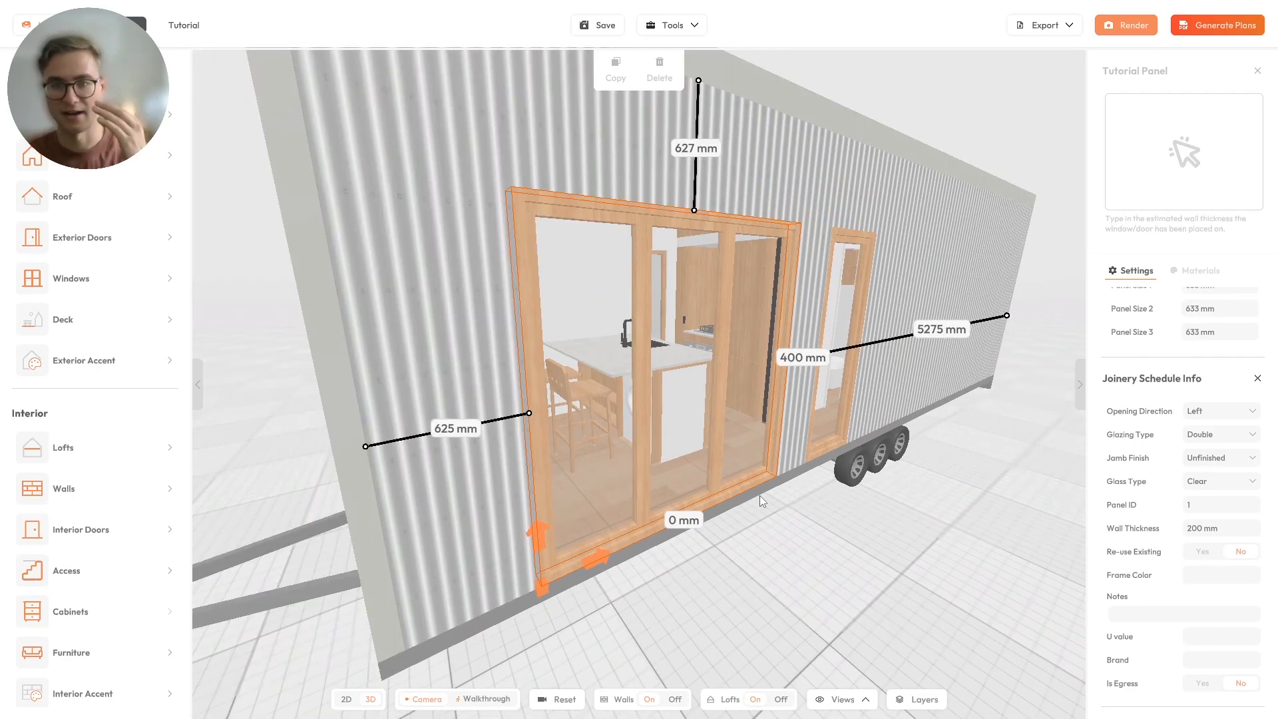
{"action": "left_click_drag", "start_coordinate": [770, 478], "coordinate": [802, 487]}
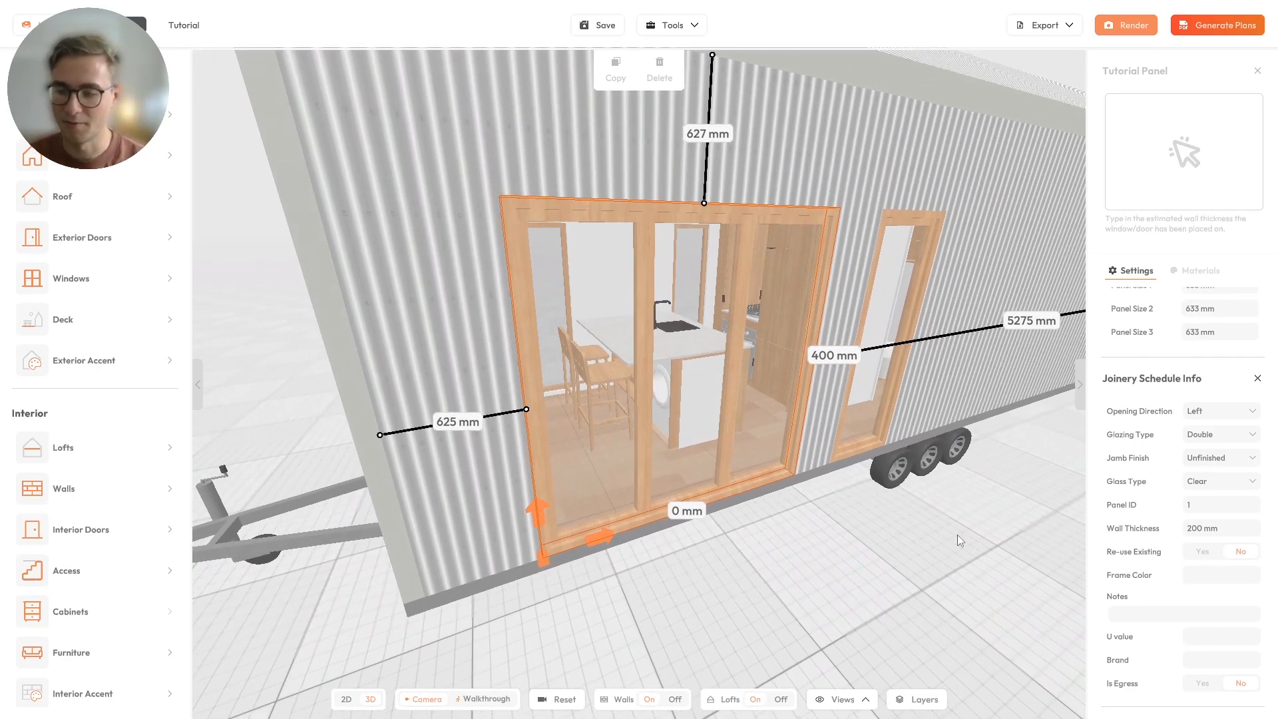
{"action": "left_click", "coordinate": [1203, 552]}
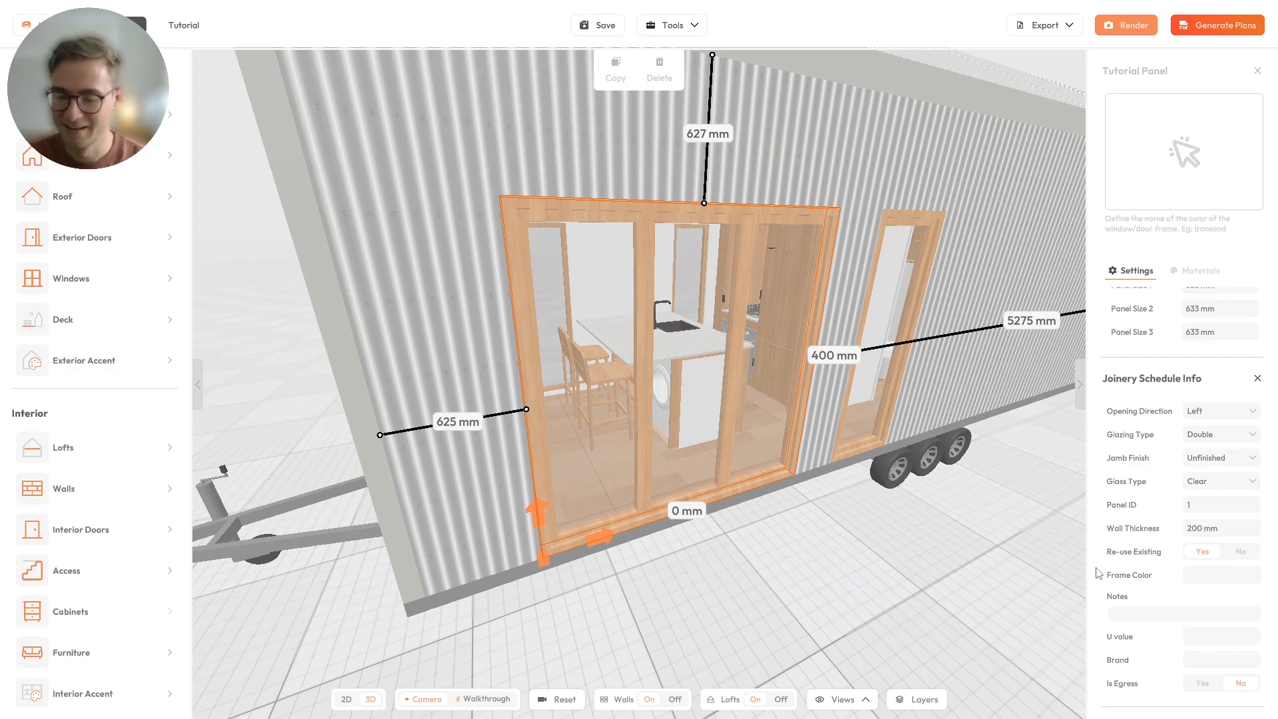
{"action": "left_click", "coordinate": [1205, 577]}
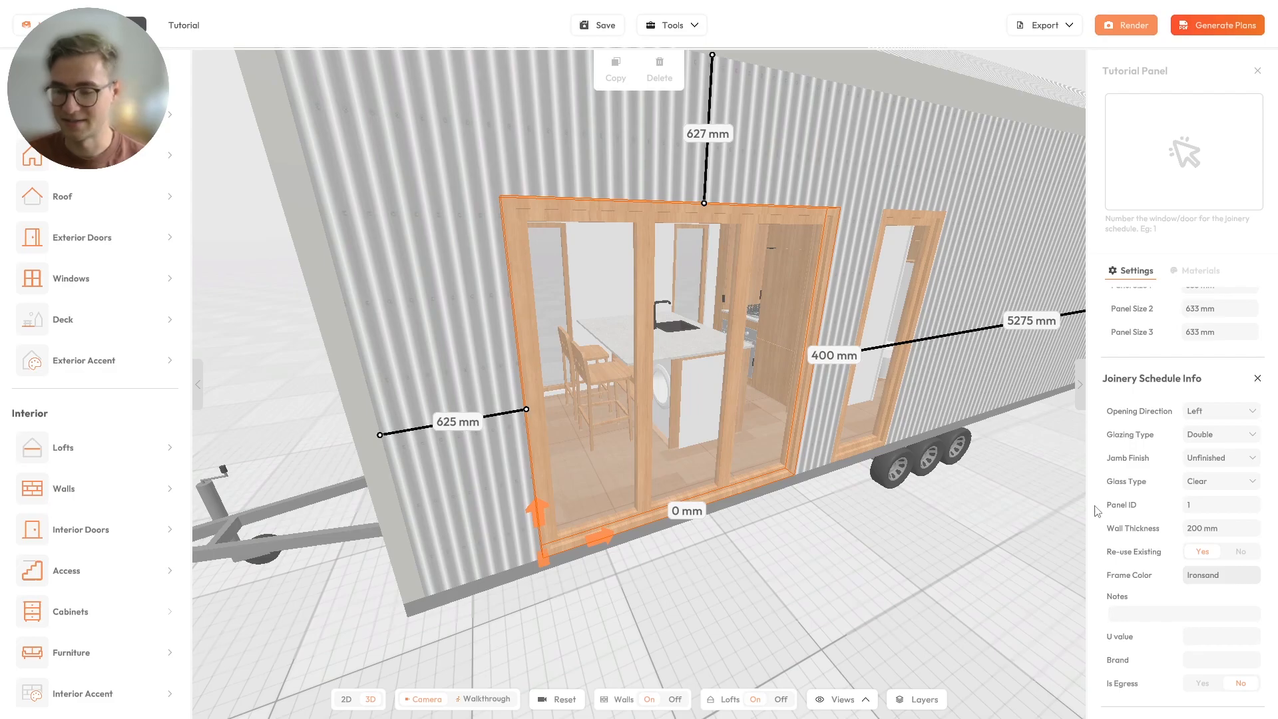
{"action": "double_click", "coordinate": [1223, 581]}
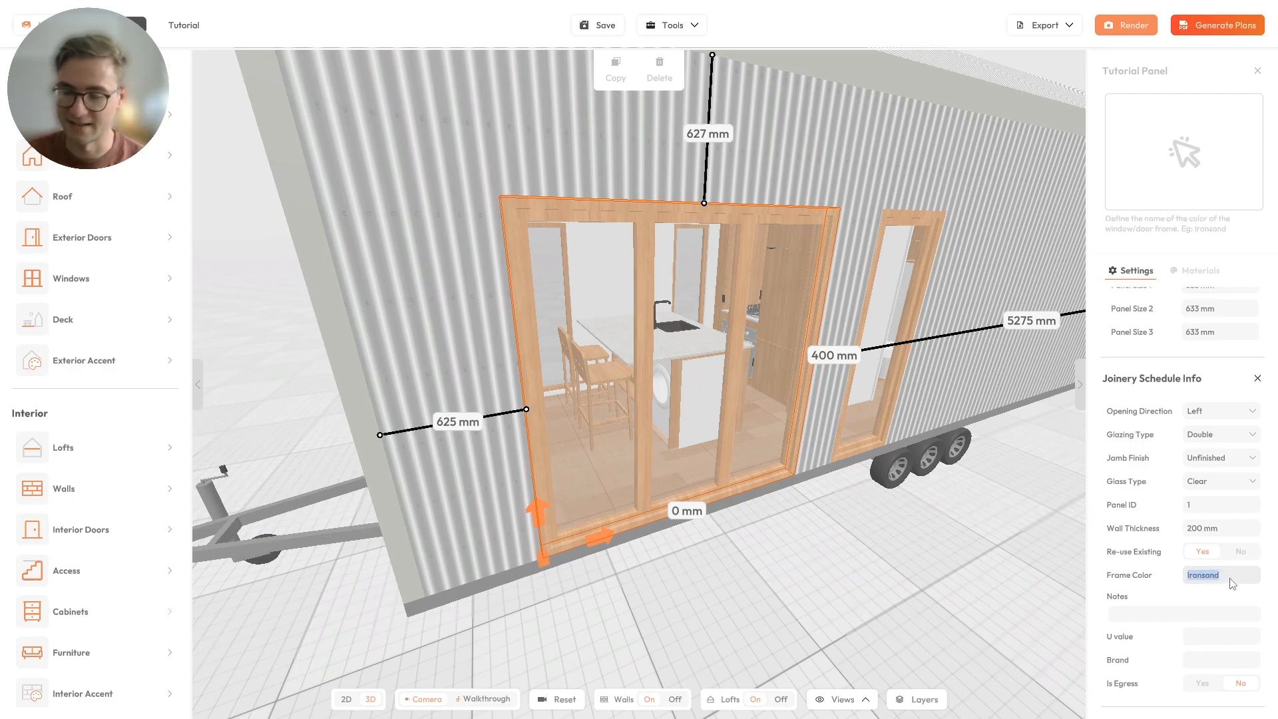
Examine the Notes, U value and Brand fields in the three-panel door's joinery schedule info.
{"action": "left_click", "coordinate": [1129, 617]}
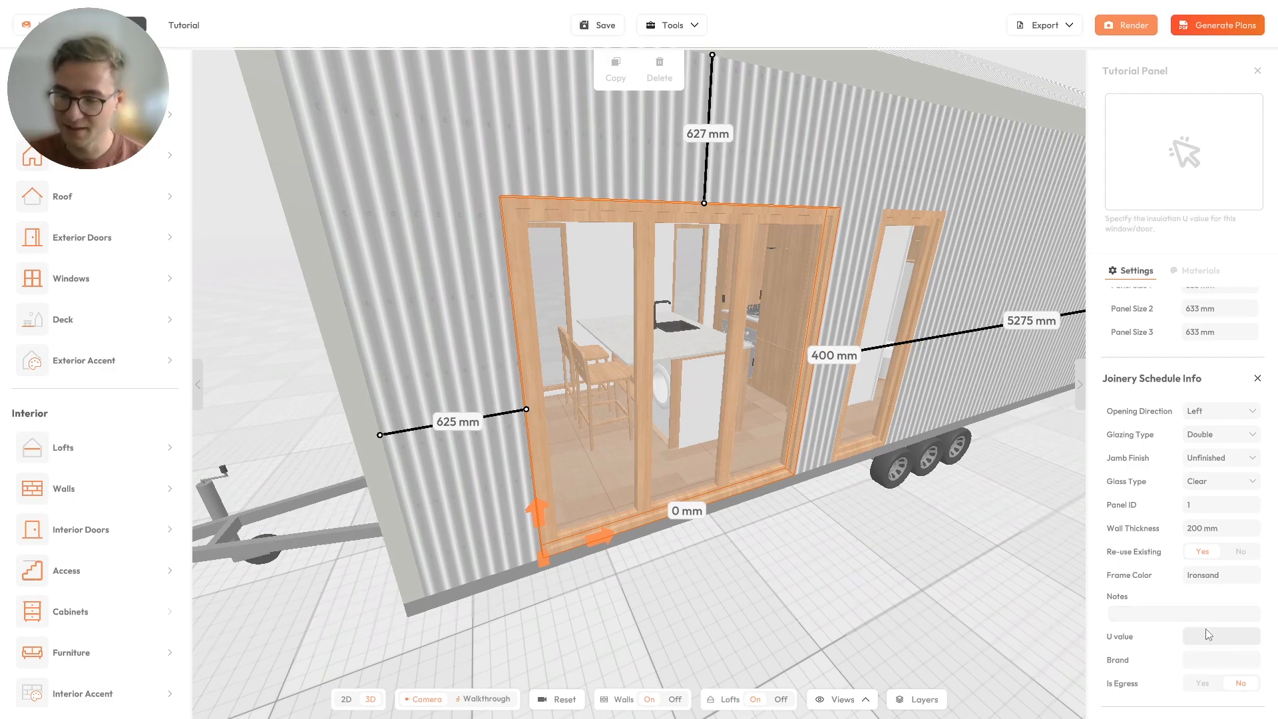
{"action": "left_click", "coordinate": [1185, 633]}
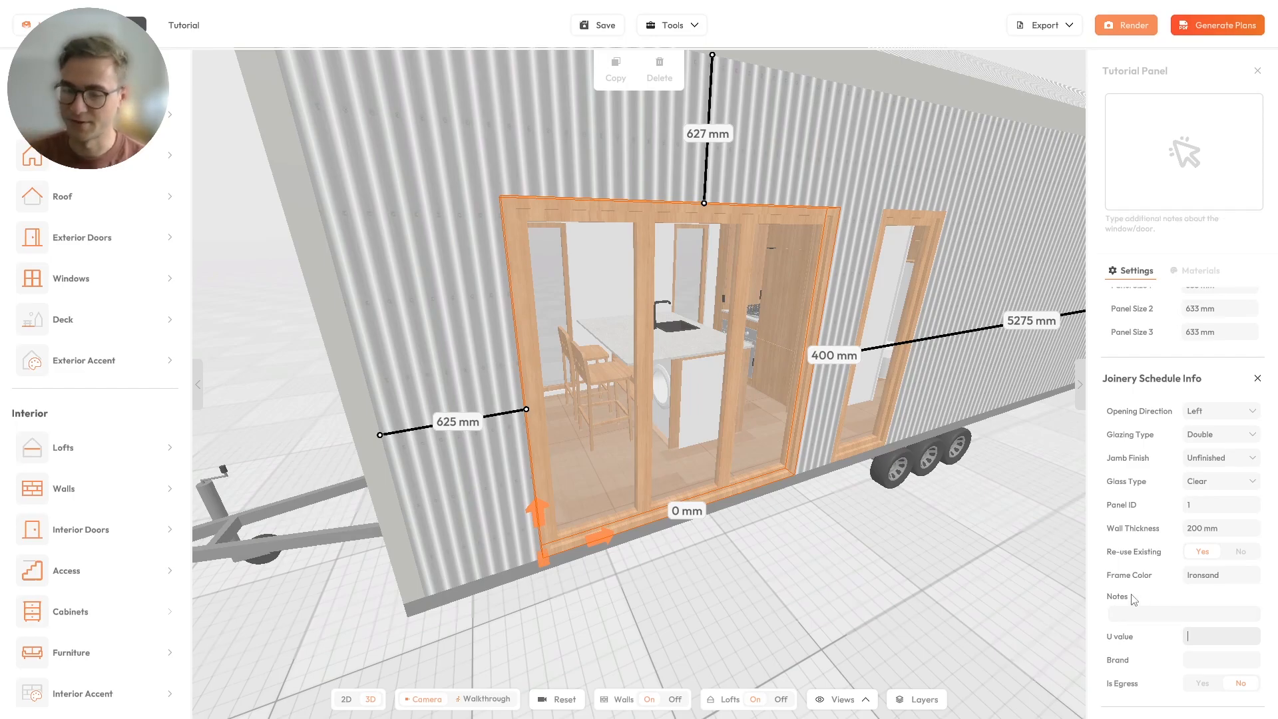
{"action": "left_click", "coordinate": [1225, 663]}
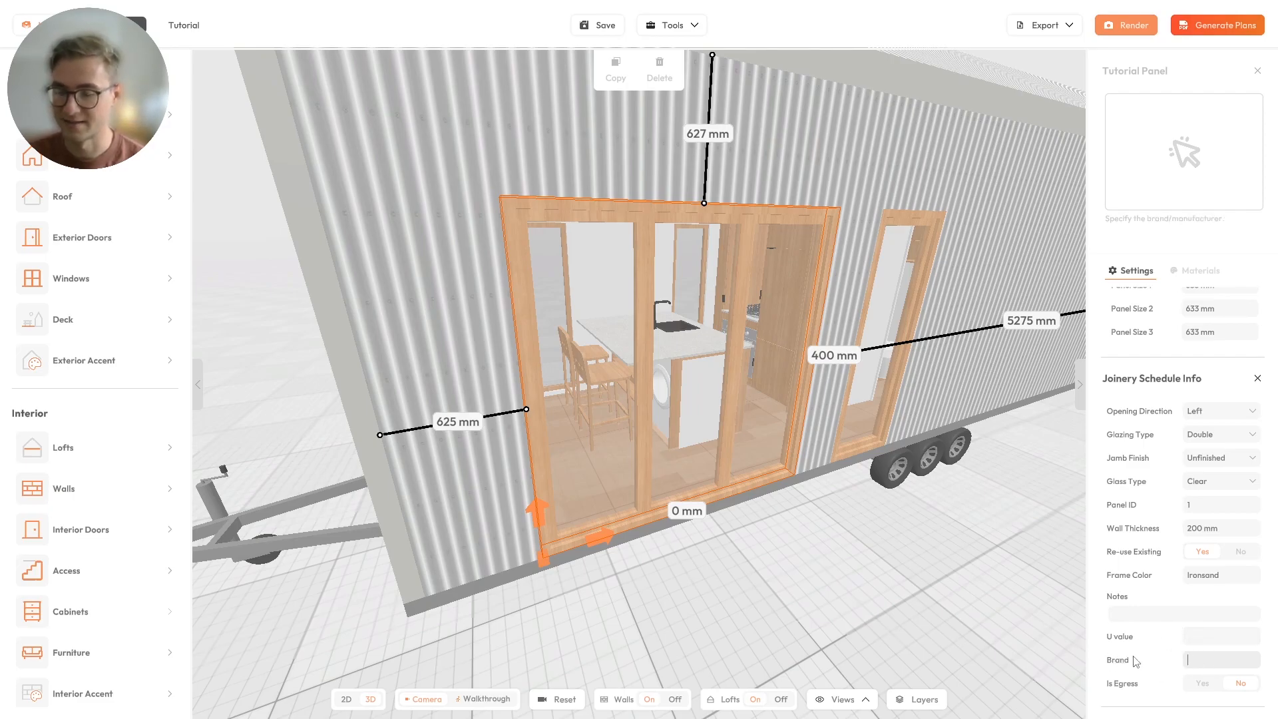
{"action": "left_click", "coordinate": [1191, 662]}
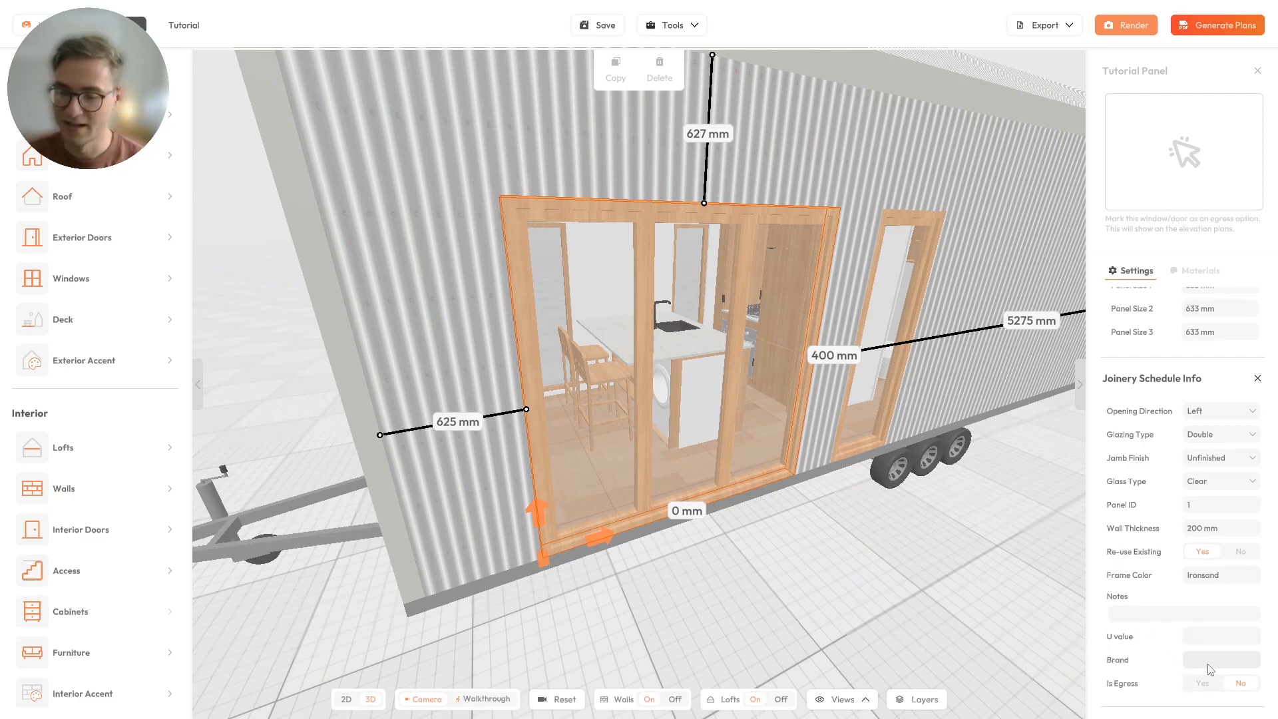
Try marking the three-panel door as an egress option and set Is Egress back to No.
{"action": "left_click_drag", "start_coordinate": [887, 580], "coordinate": [865, 560]}
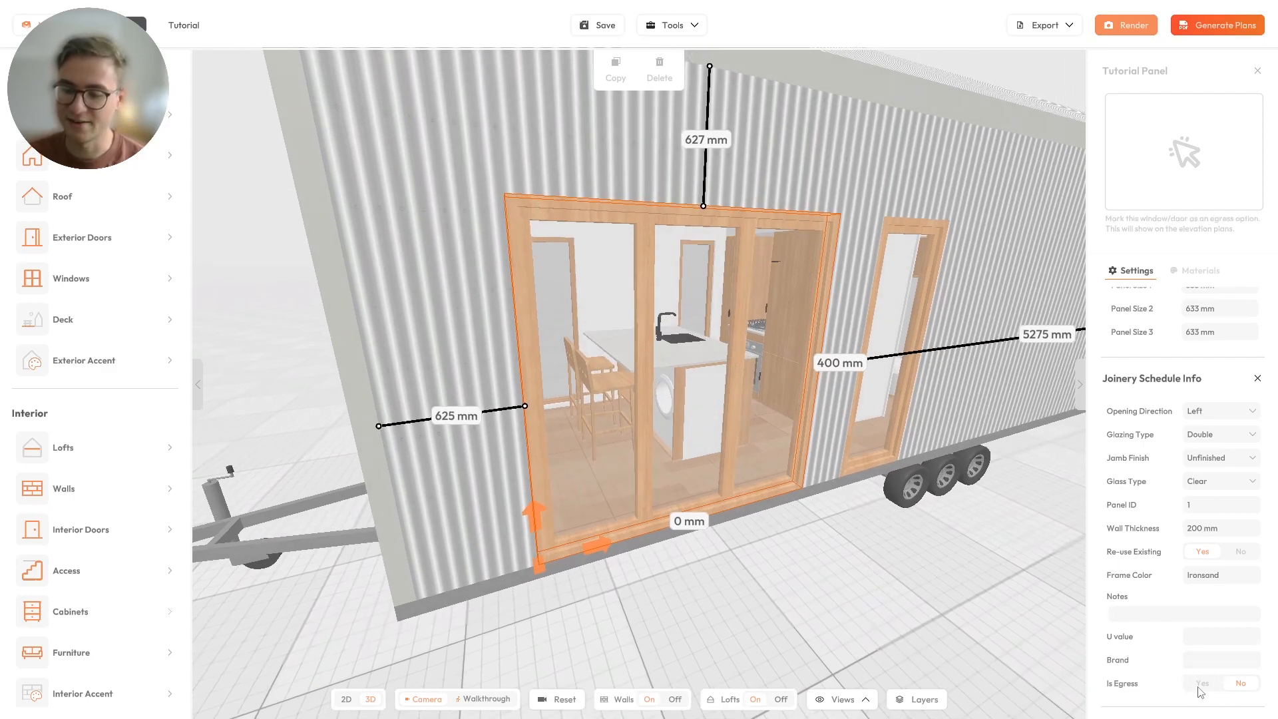
{"action": "scroll", "coordinate": [707, 476], "scroll_direction": "down", "scroll_amount": 5}
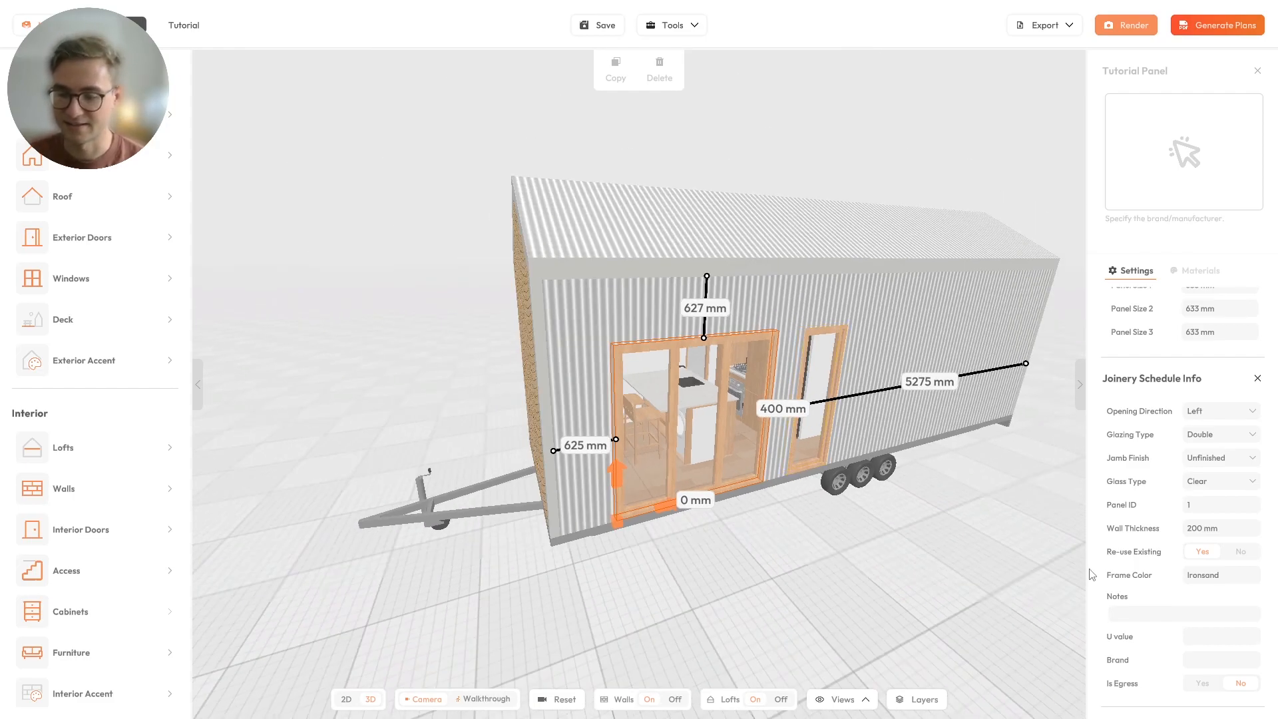
{"action": "left_click", "coordinate": [1206, 686]}
{"action": "left_click", "coordinate": [1239, 686]}
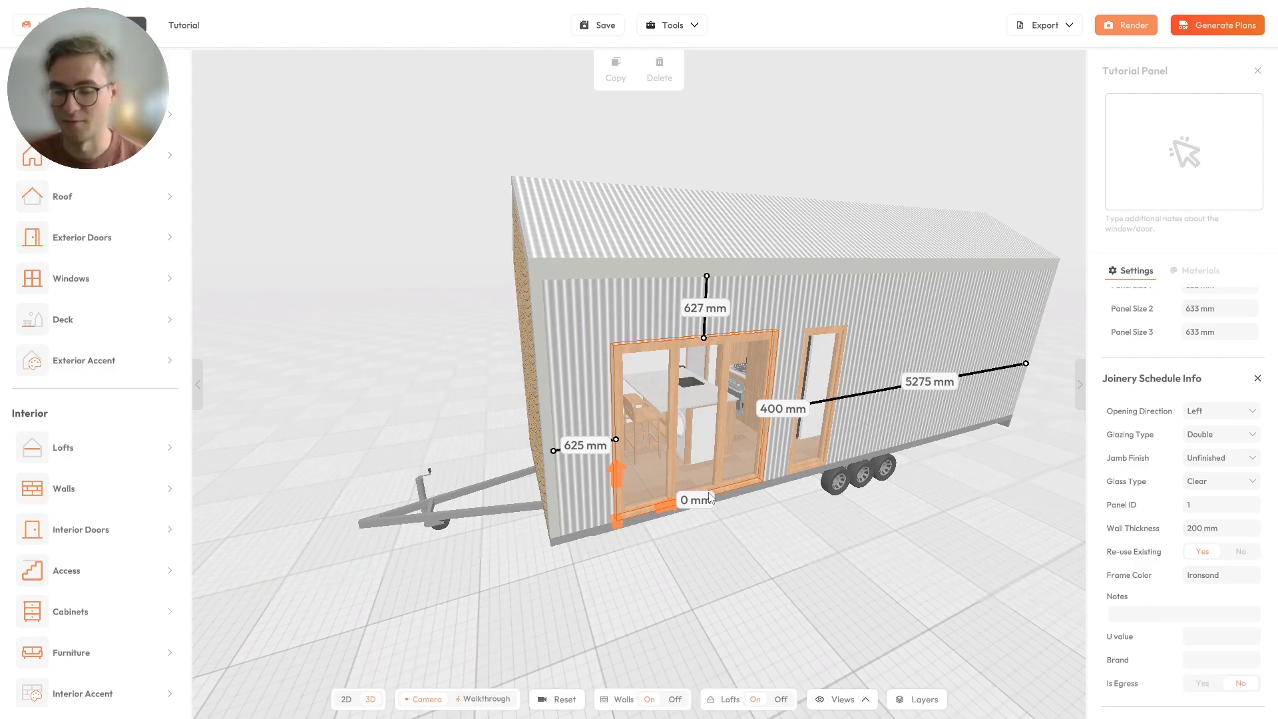